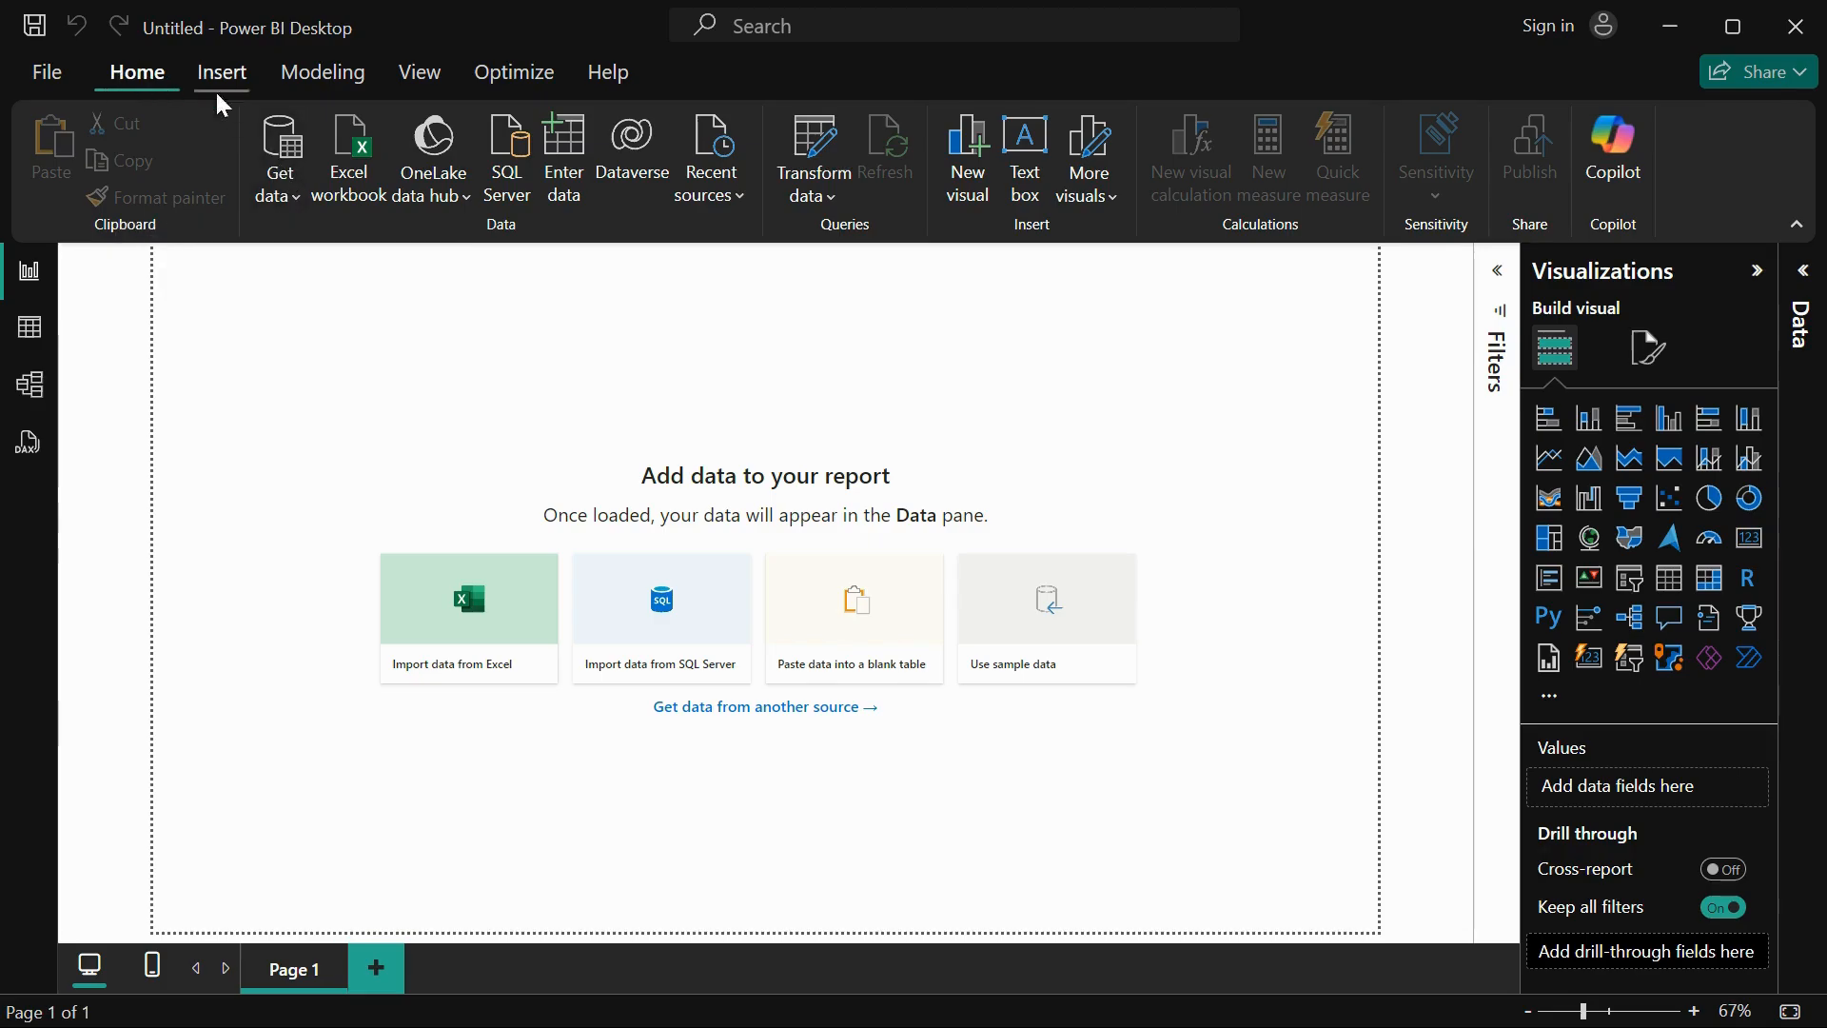
Step: Find the Web connector among all data sources by searching for "web" and start a connection with it
left_click(277, 185)
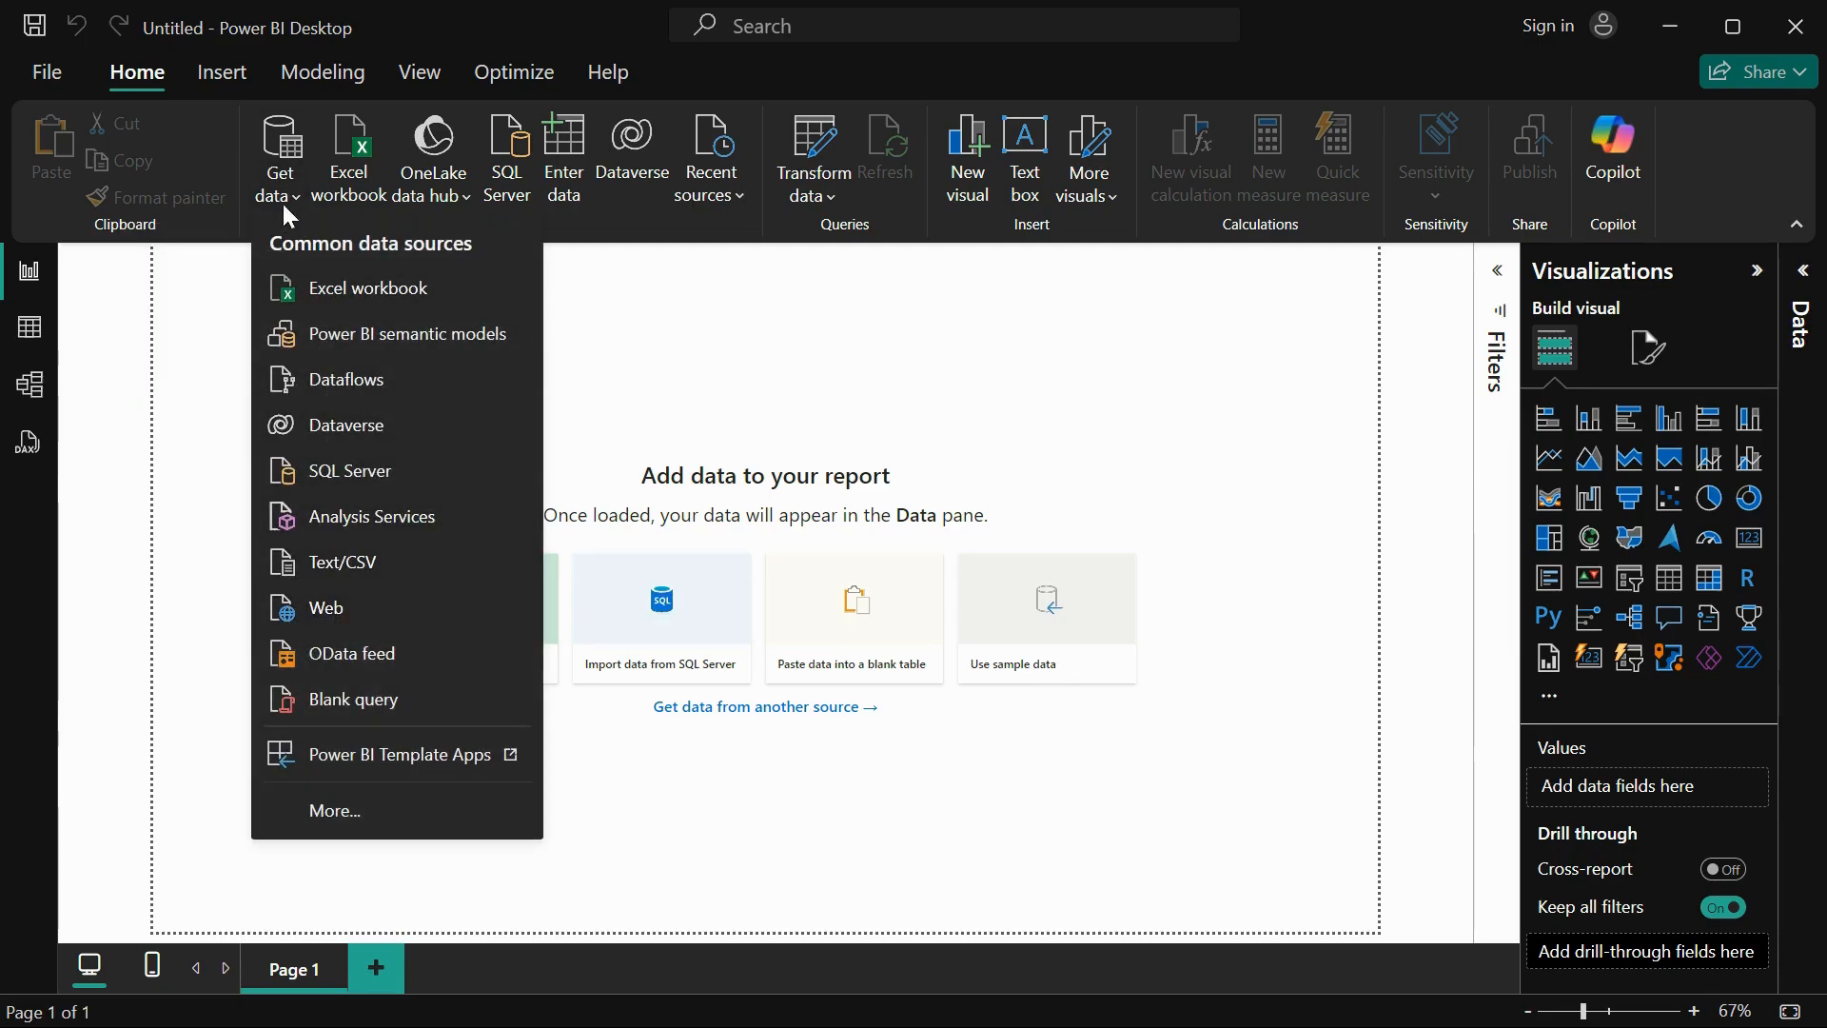
left_click(287, 141)
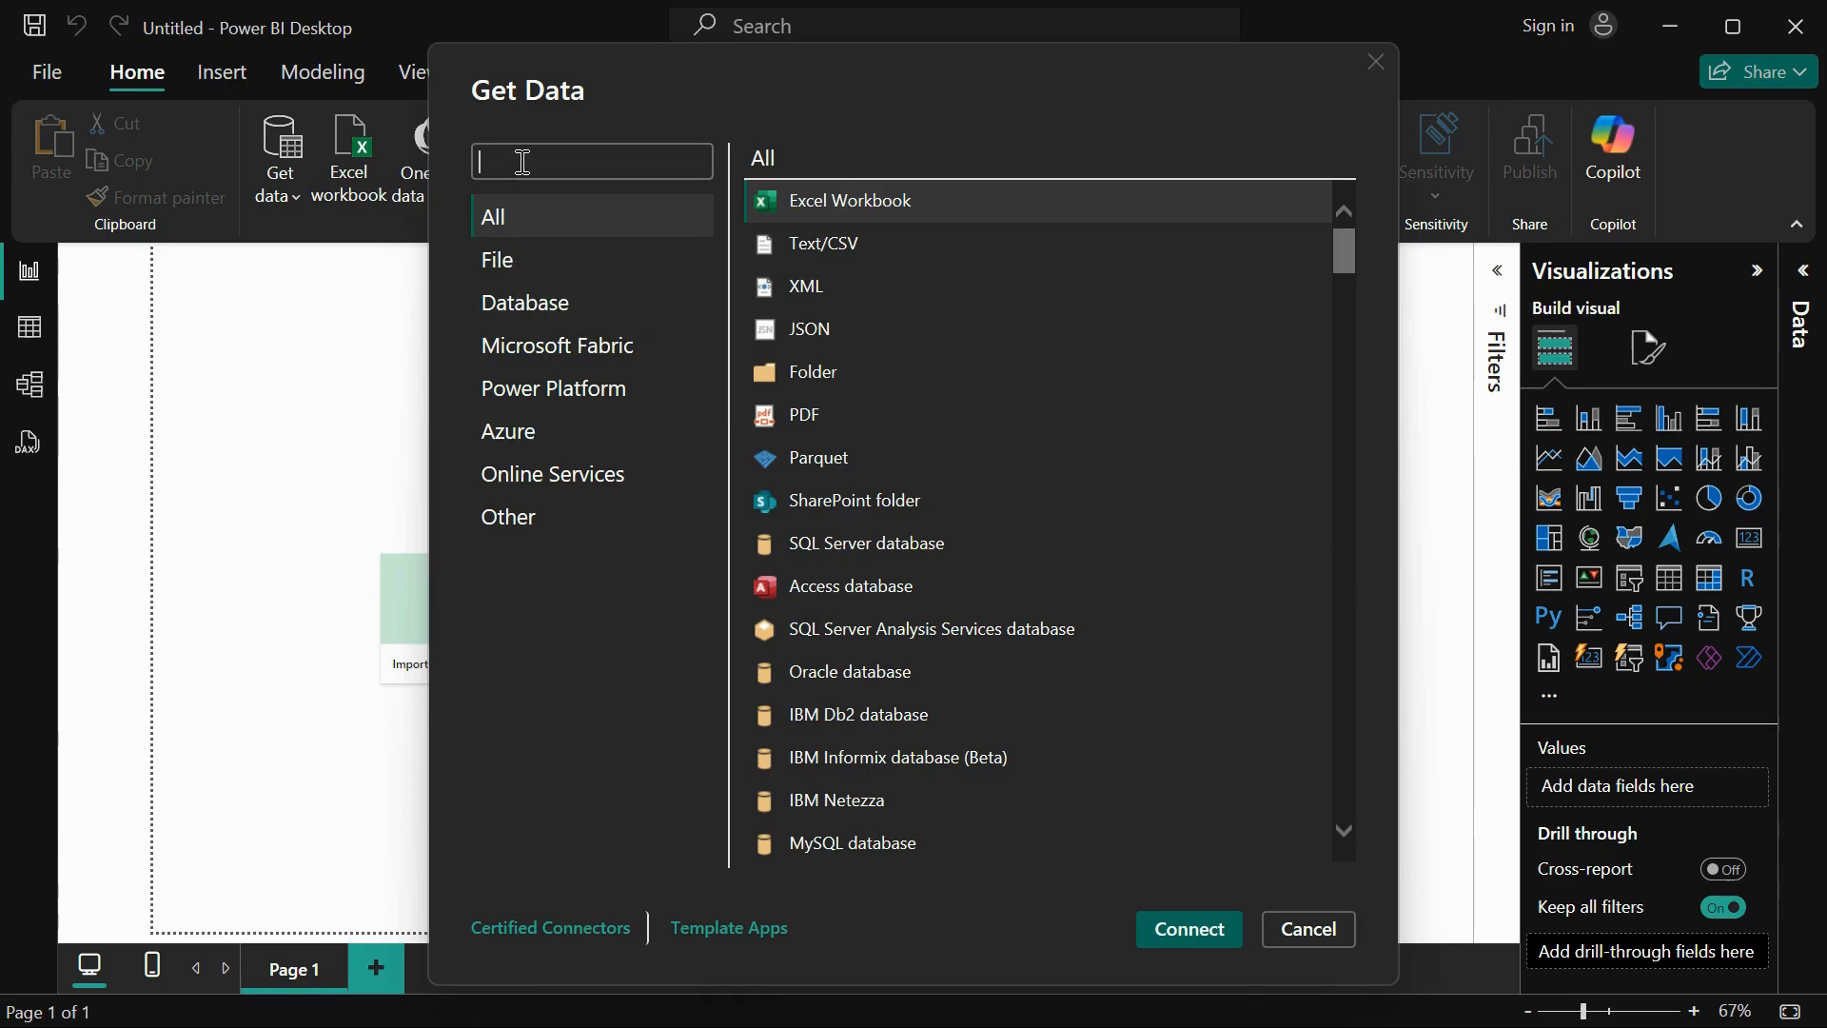
type("web")
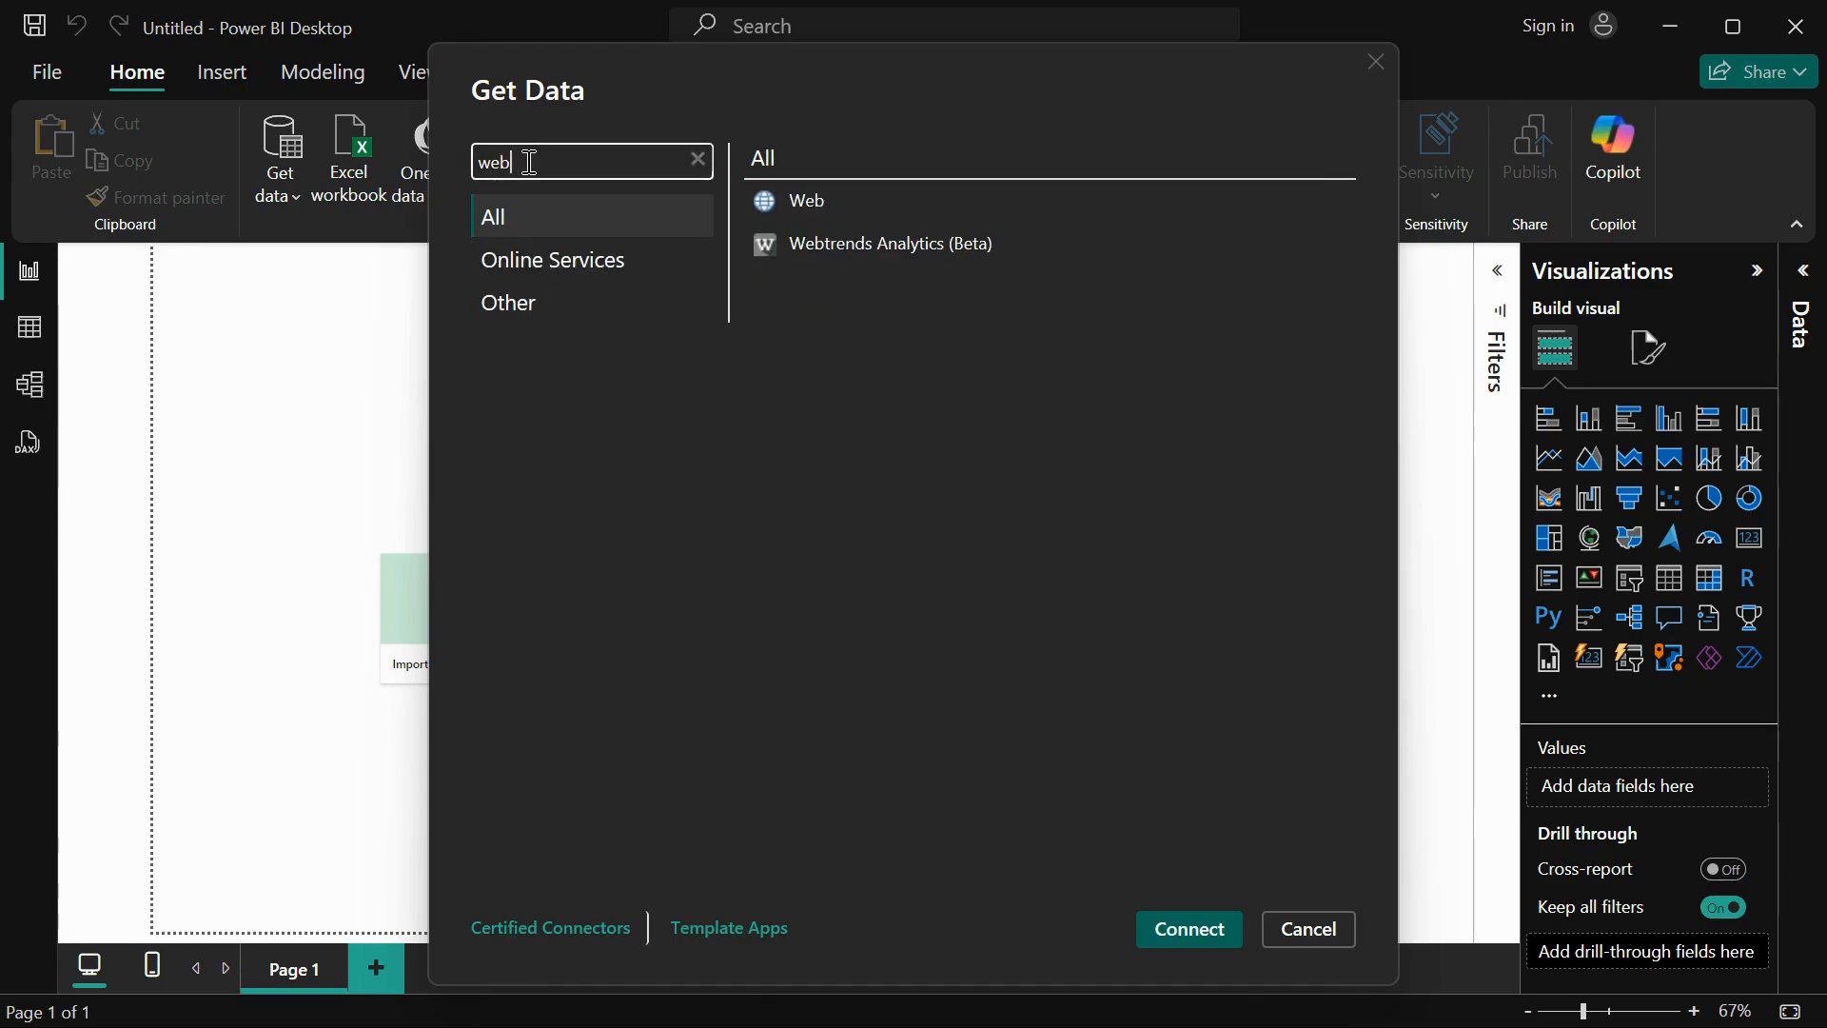
left_click(824, 200)
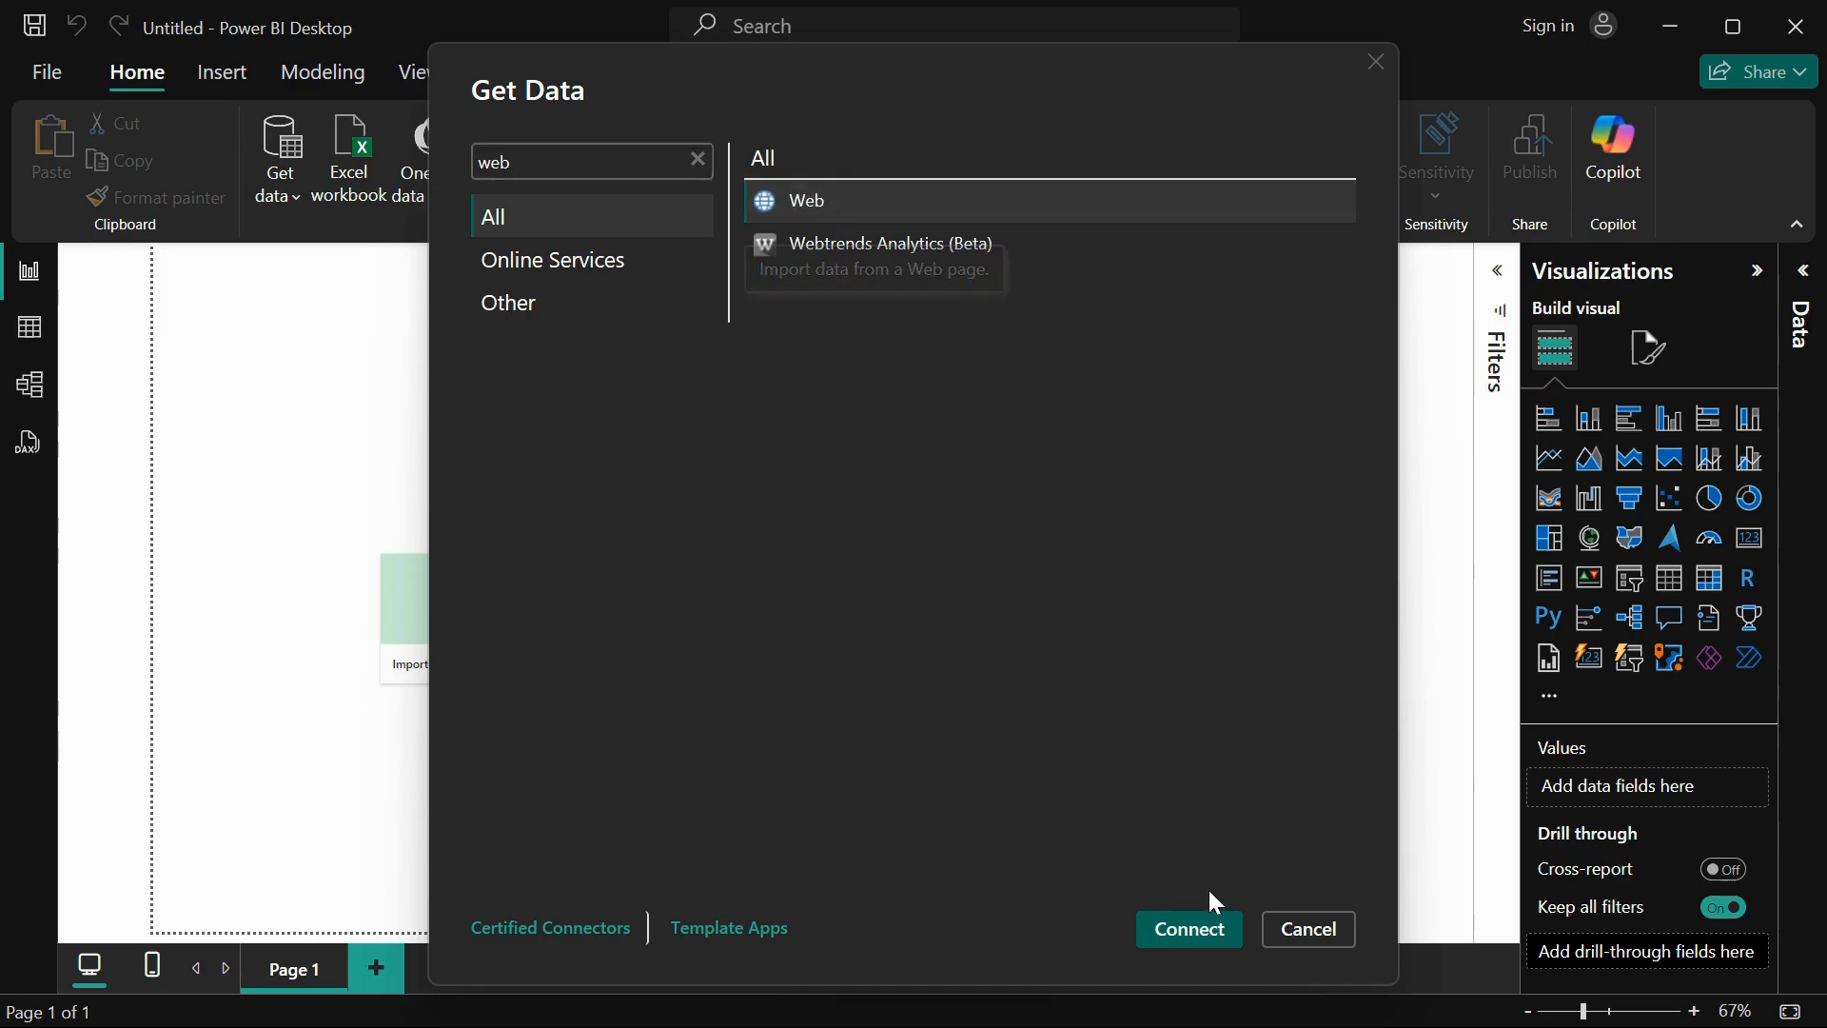
left_click(1197, 940)
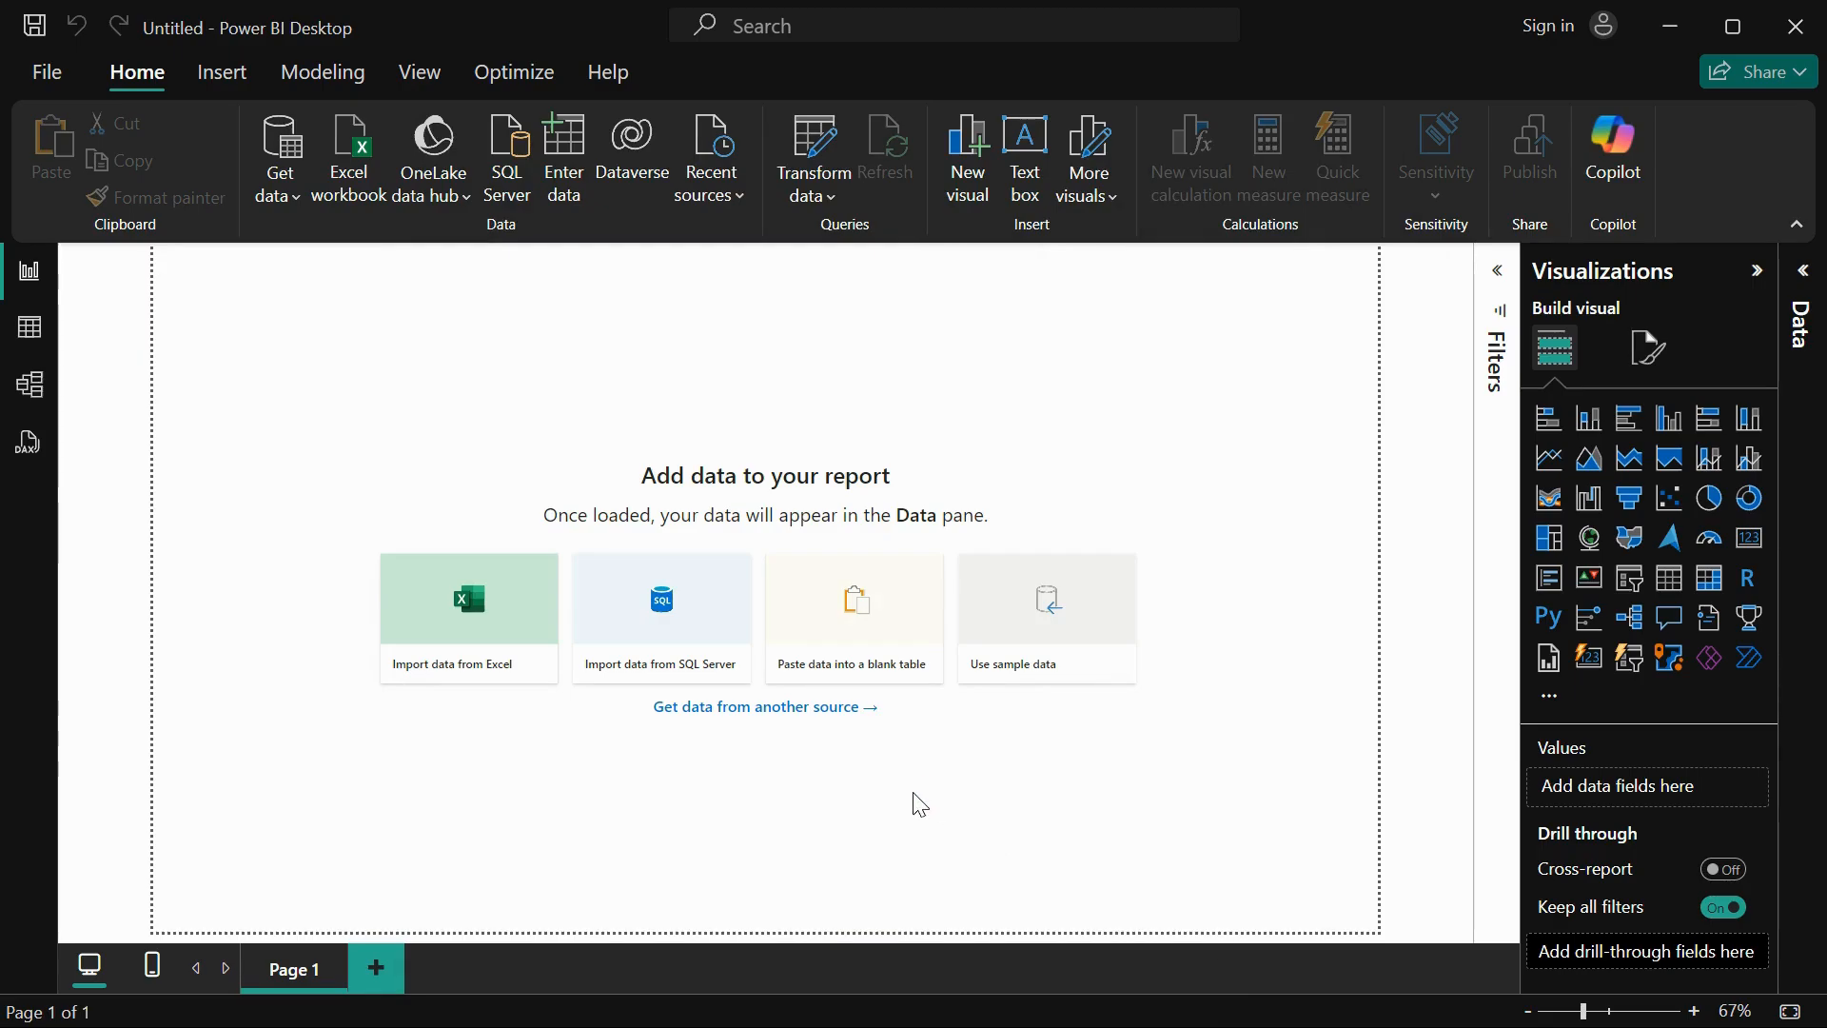
Step: Switch to Chrome and examine the States table in the Wikipedia article on the states and union territories of India
key("super+Tab")
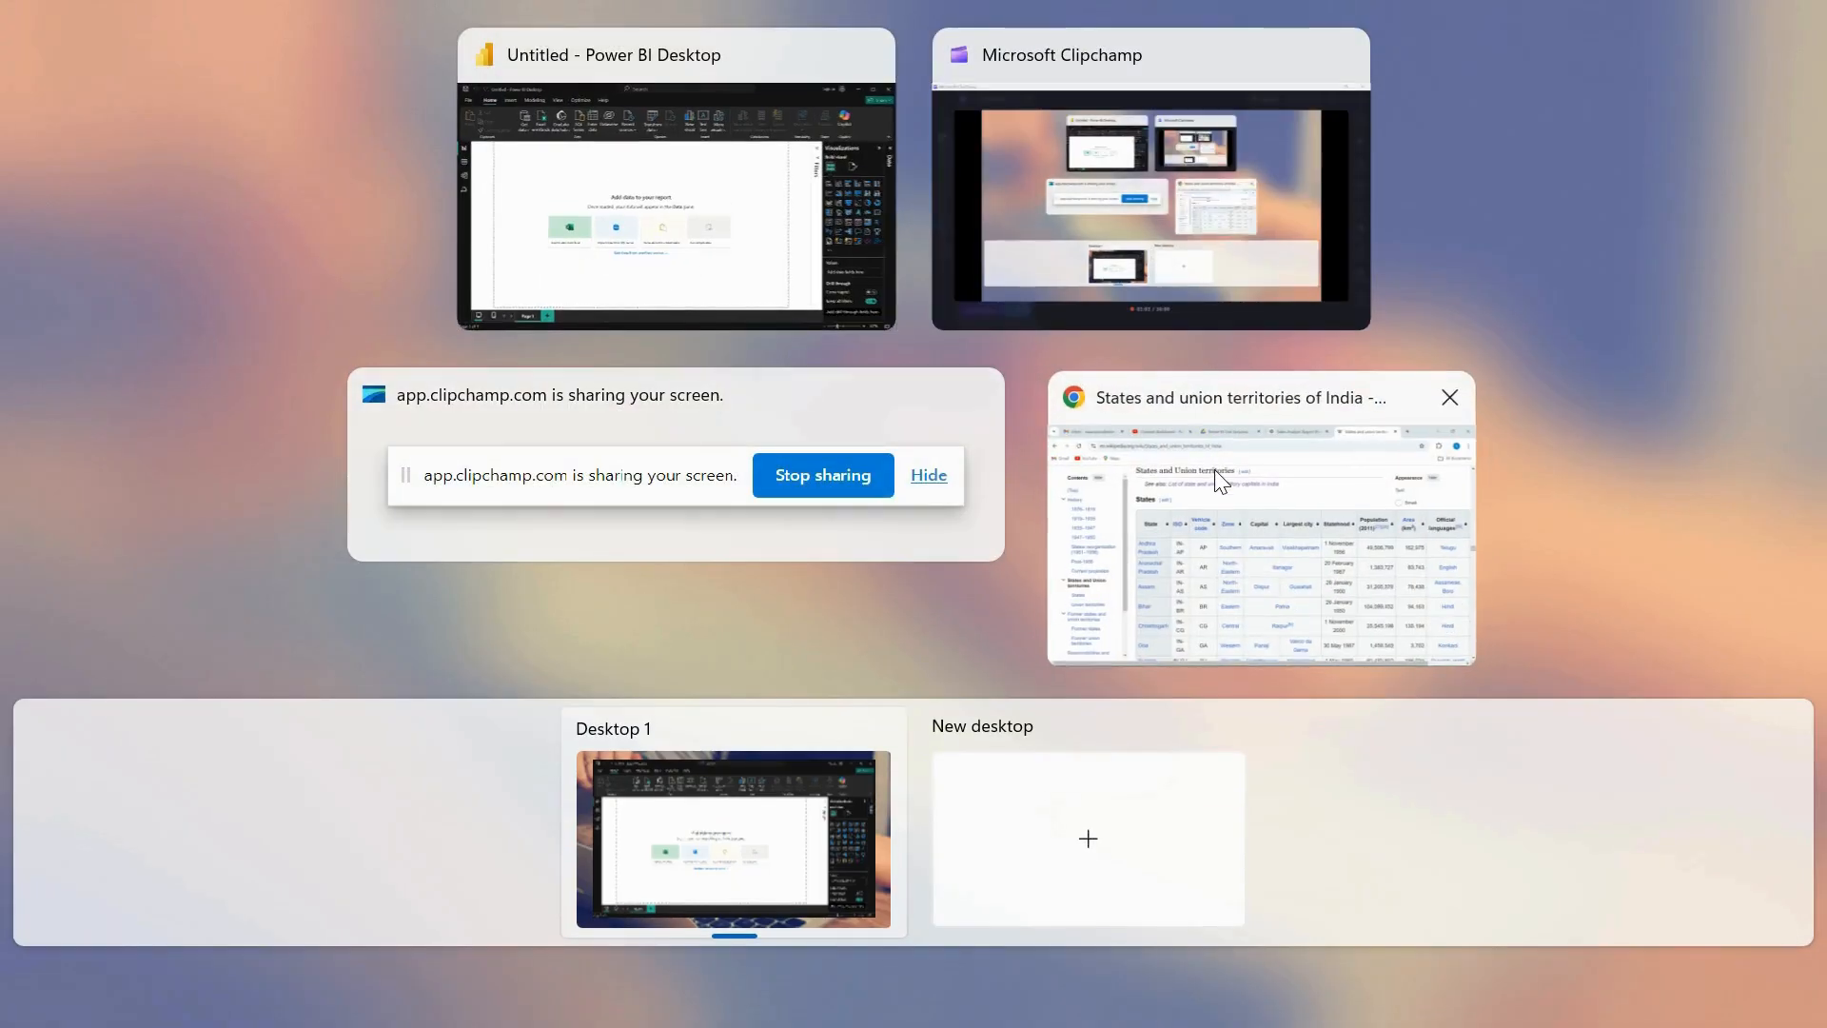
left_click(1214, 470)
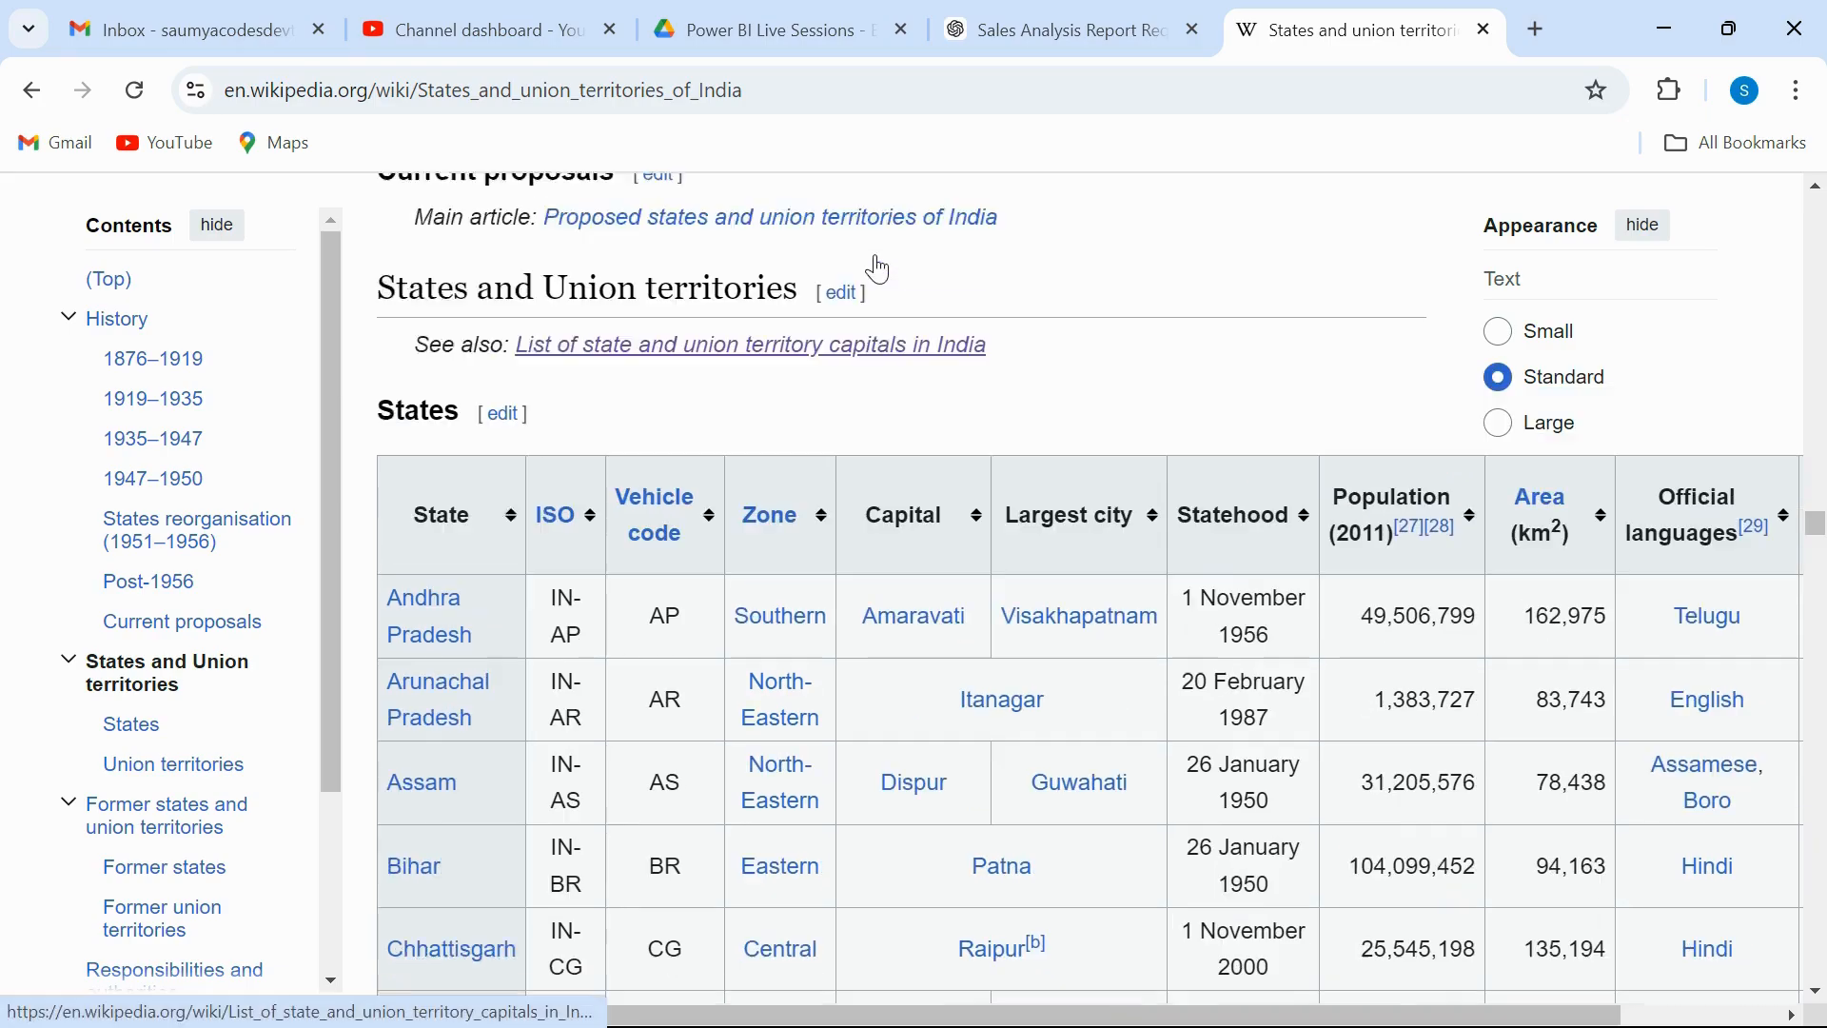
scroll(881, 269, "up", 8)
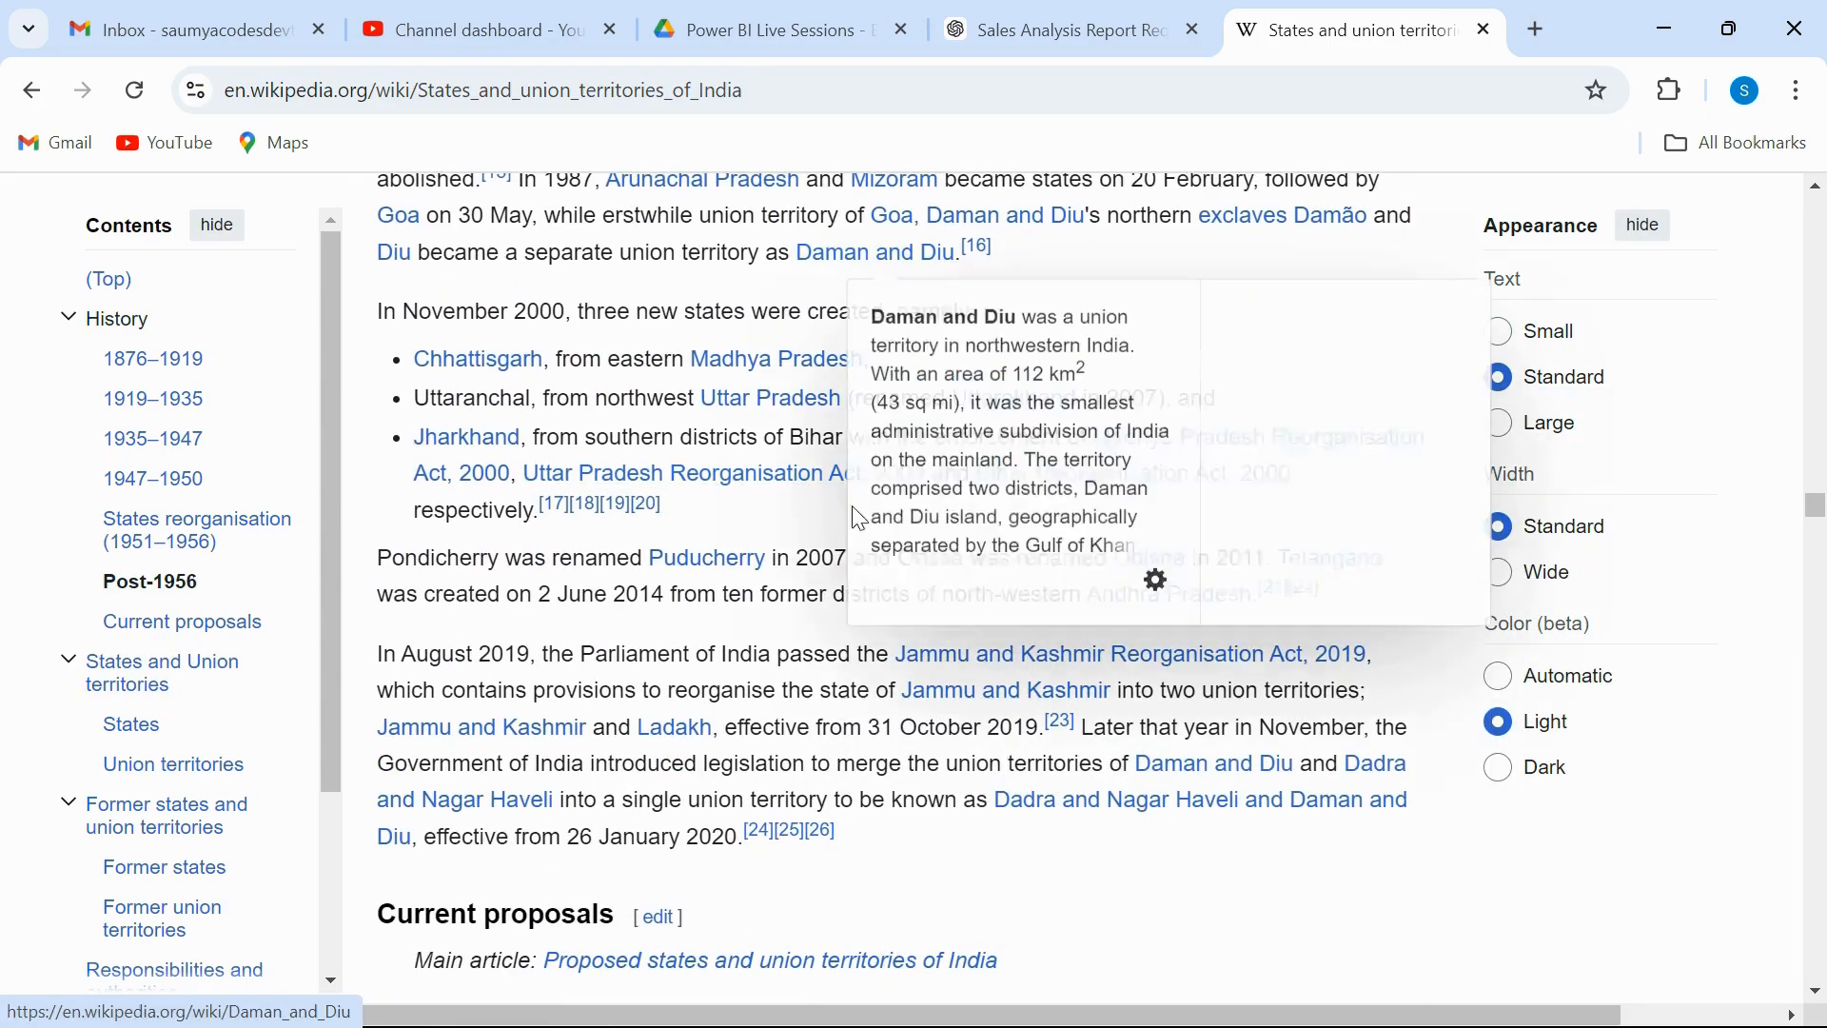
scroll(850, 600, "down", 5)
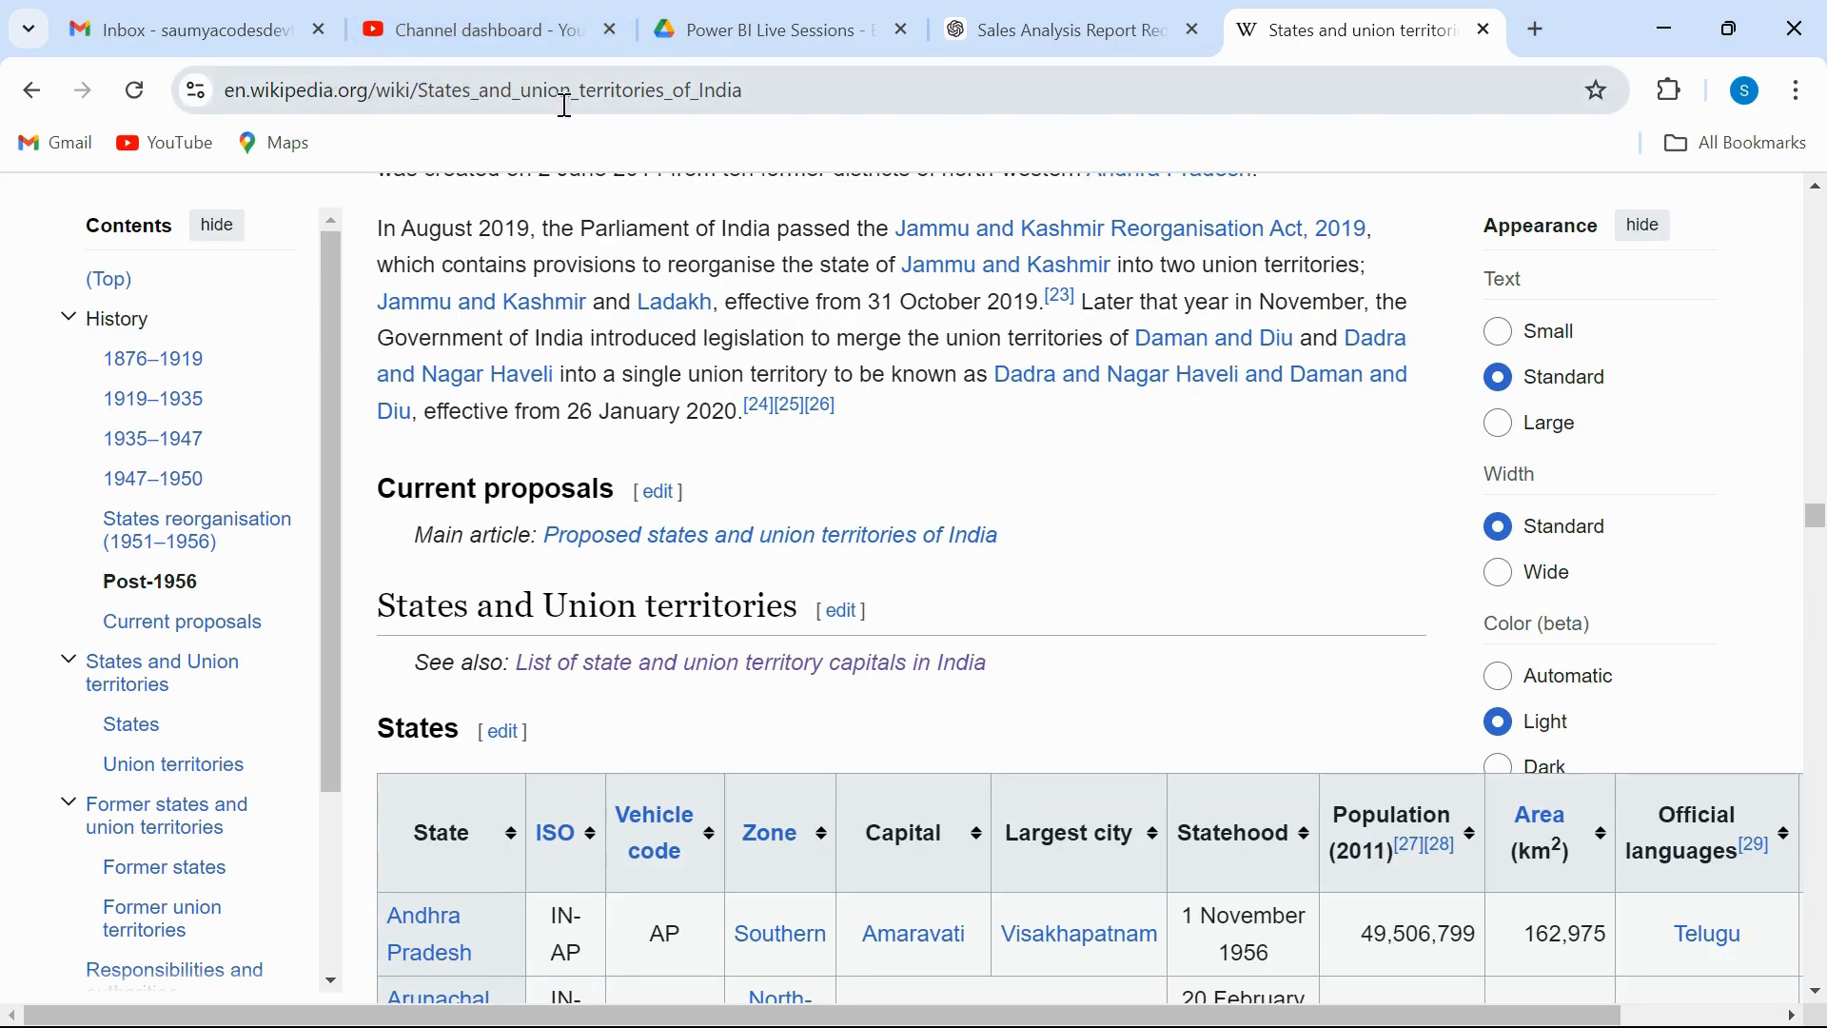
scroll(816, 534, "down", 3)
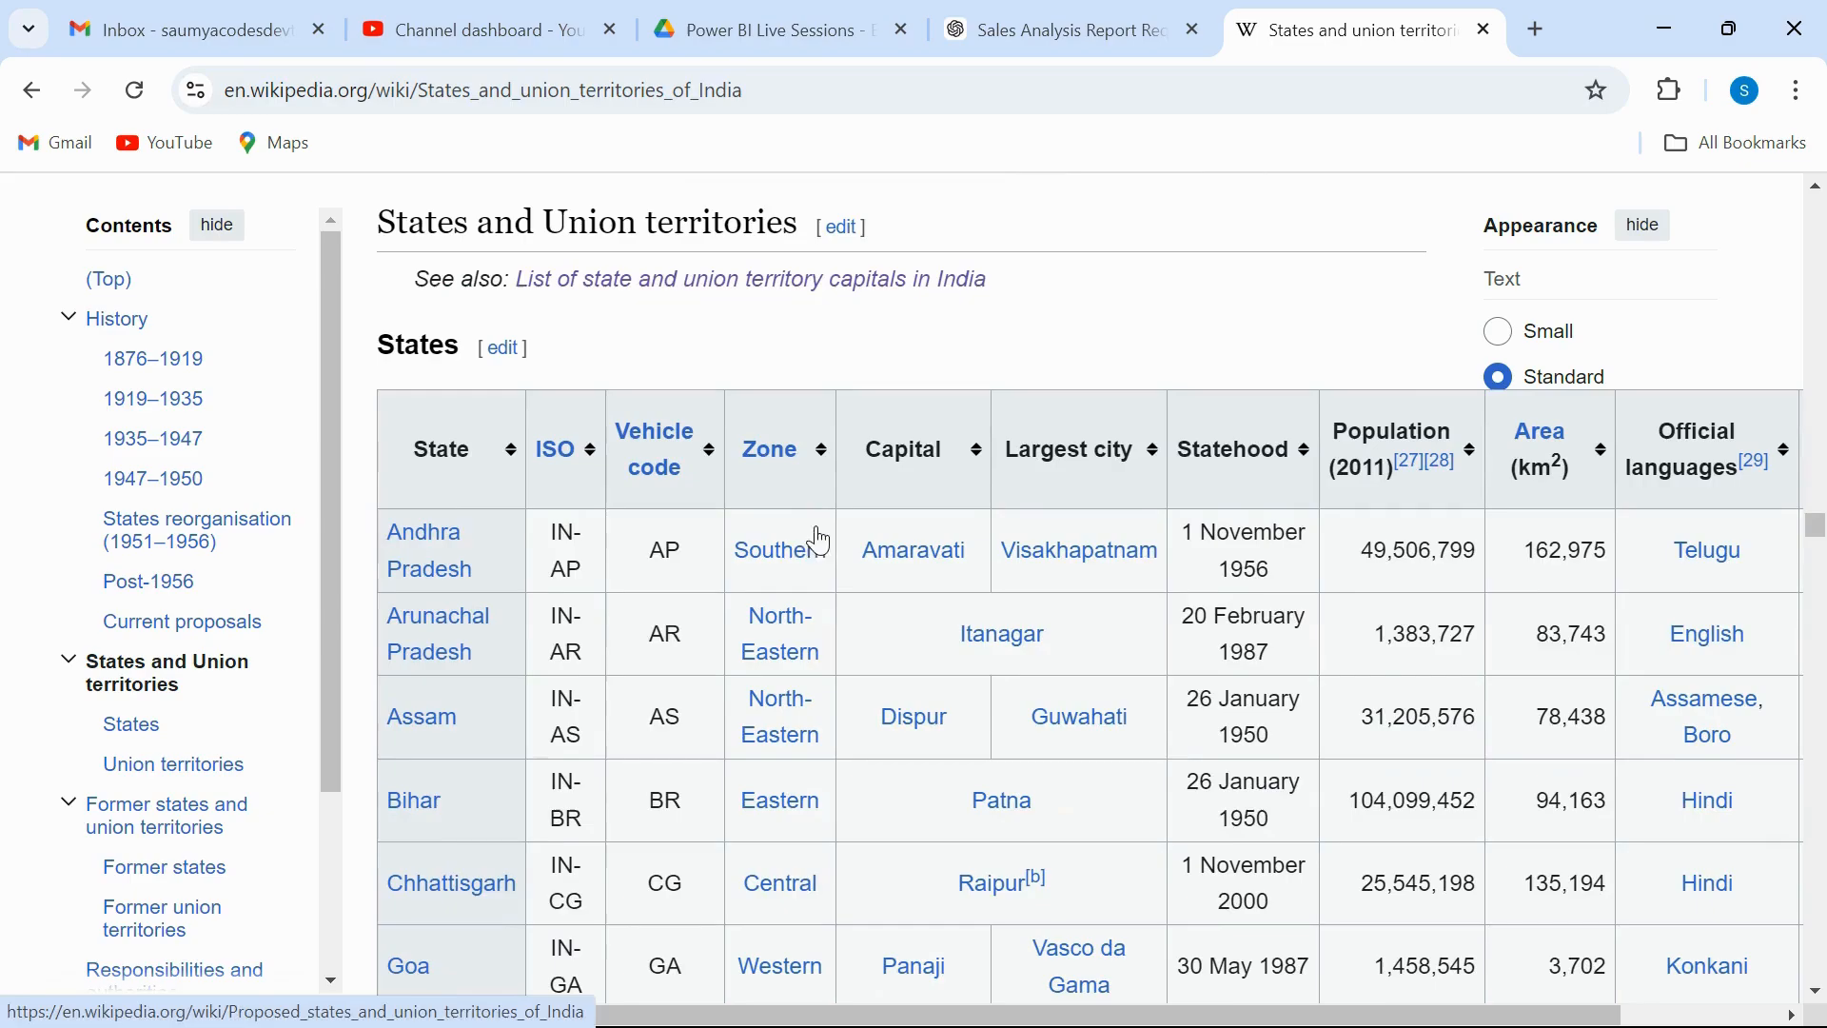
scroll(1445, 705, "down", 1)
scroll(1445, 705, "up", 1)
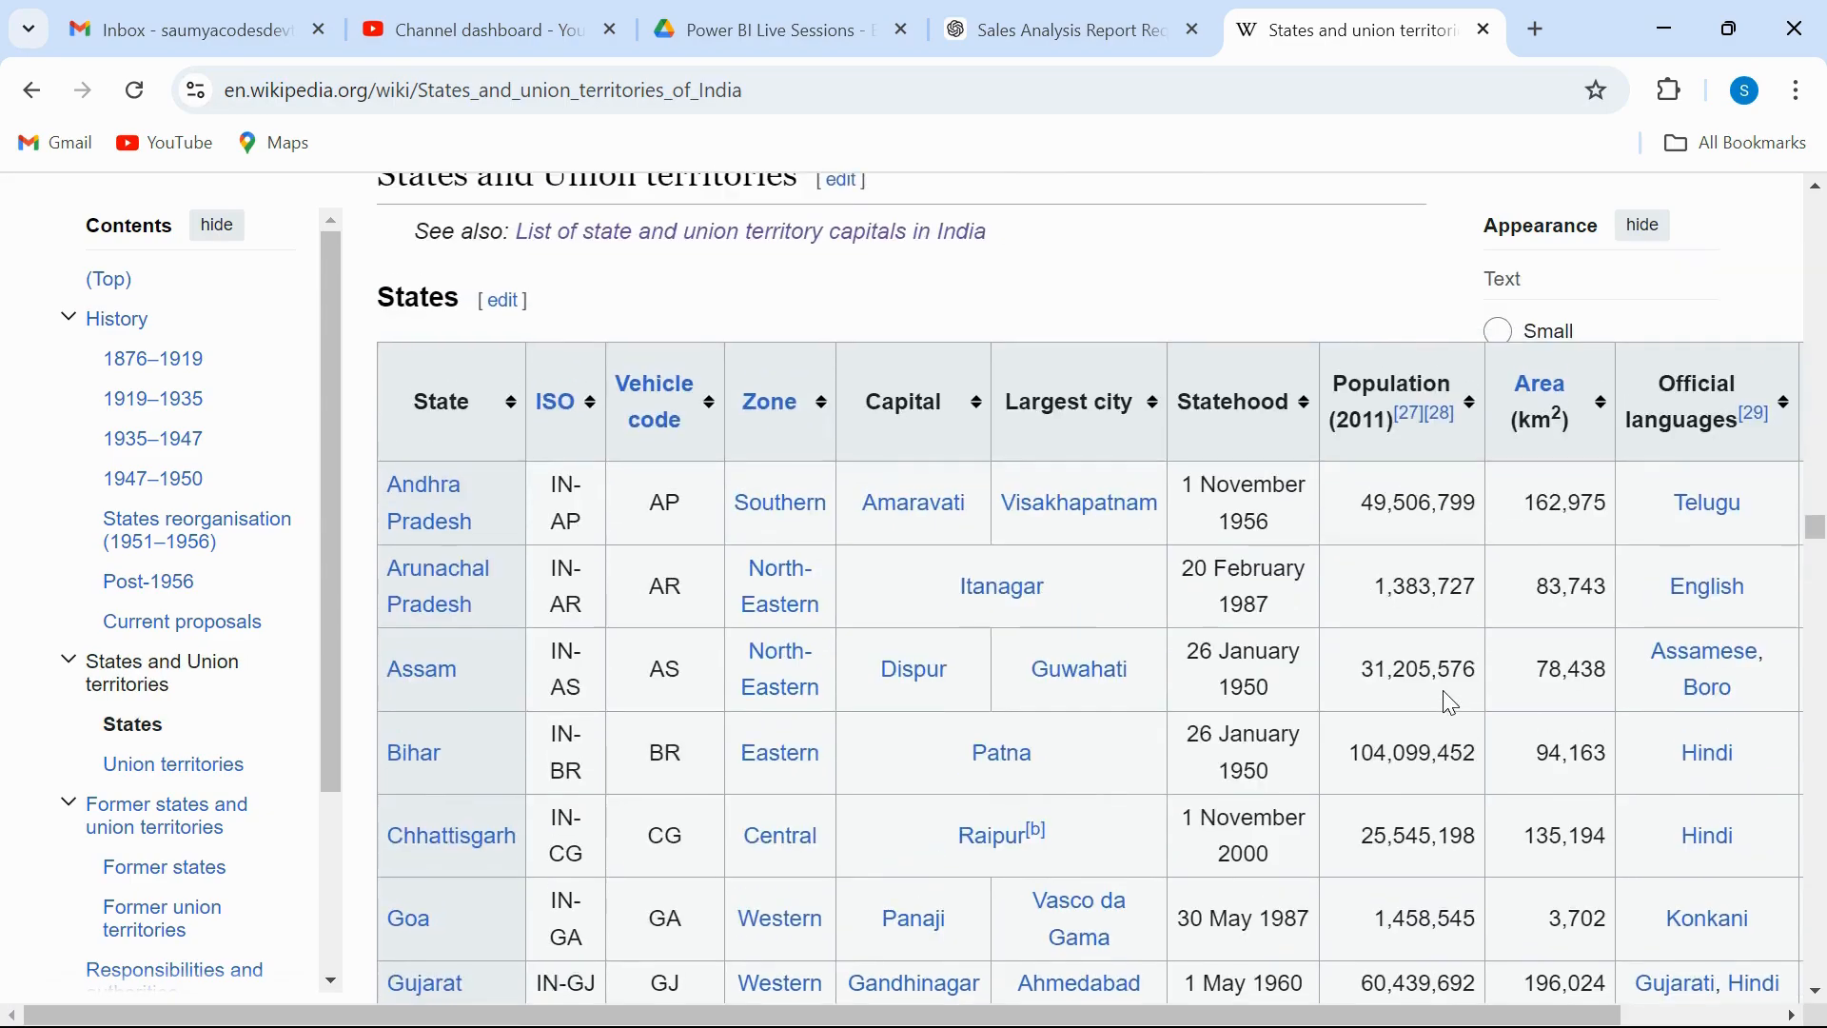
scroll(1447, 705, "right", 2)
scroll(1452, 704, "left", 2)
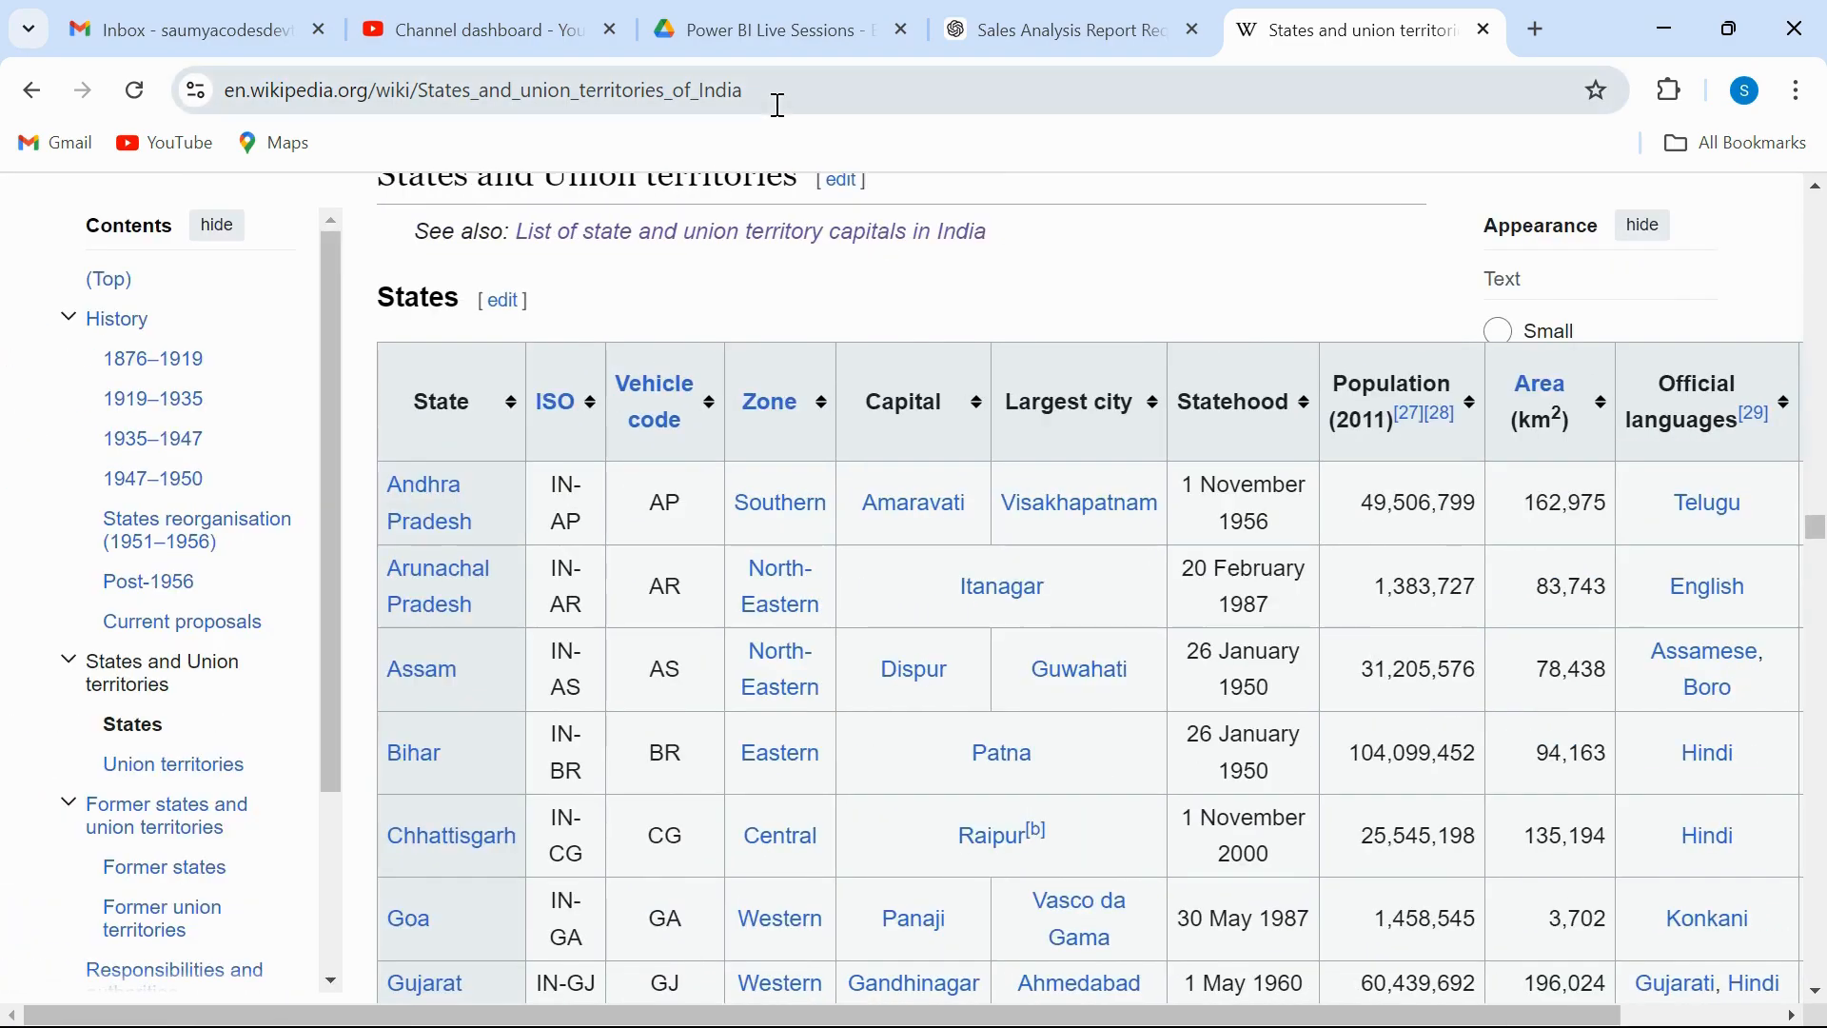
scroll(800, 628, "down", 2)
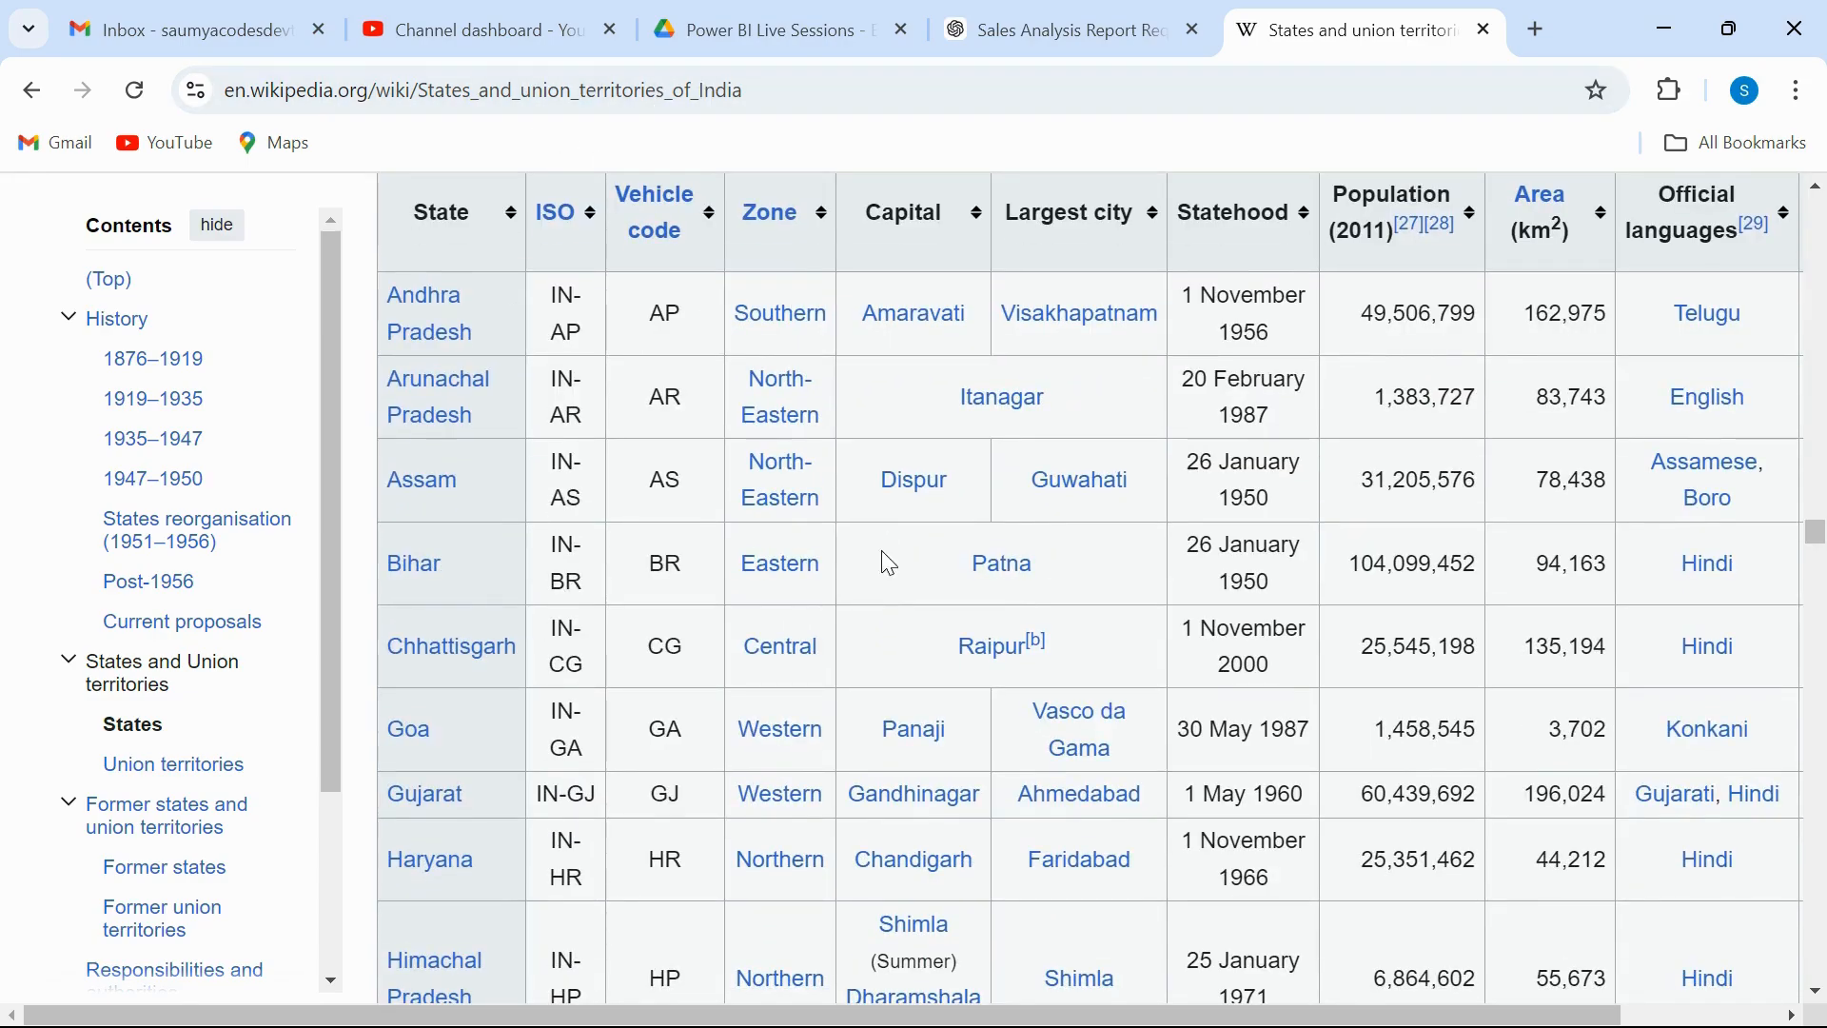
scroll(881, 561, "up", 2)
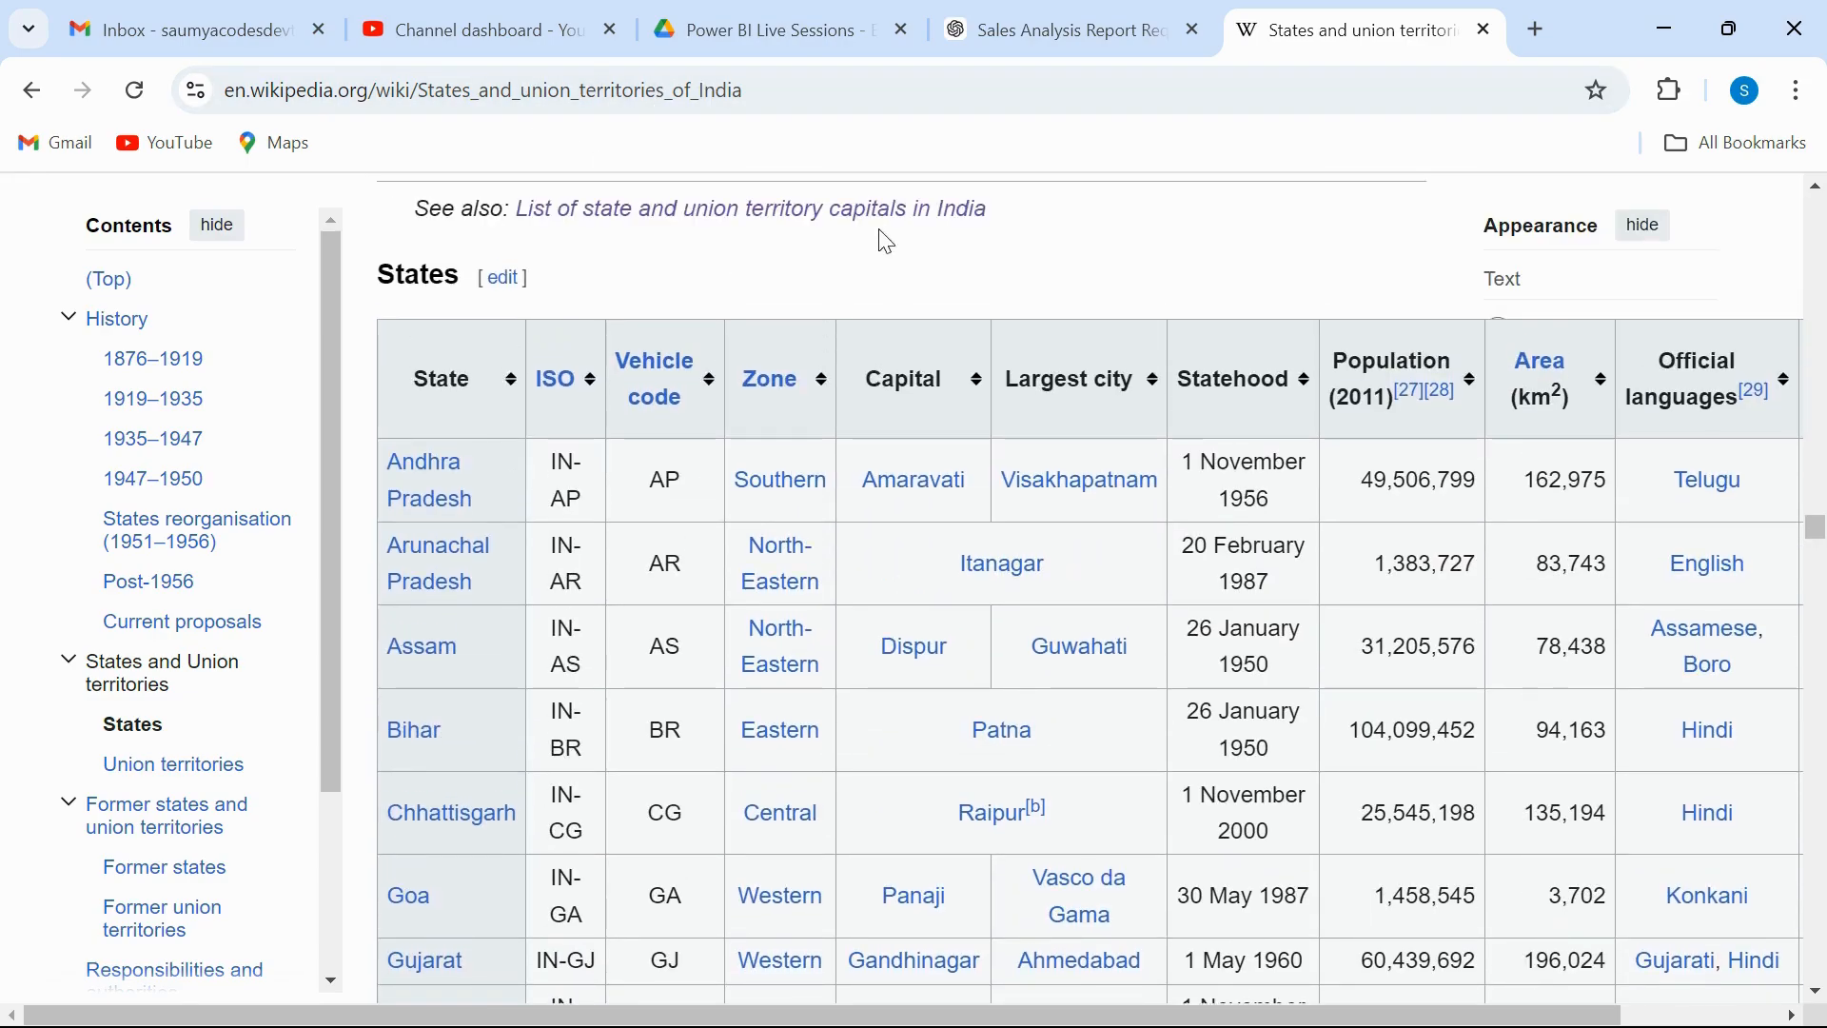
left_click(808, 83)
key("ctrl+c")
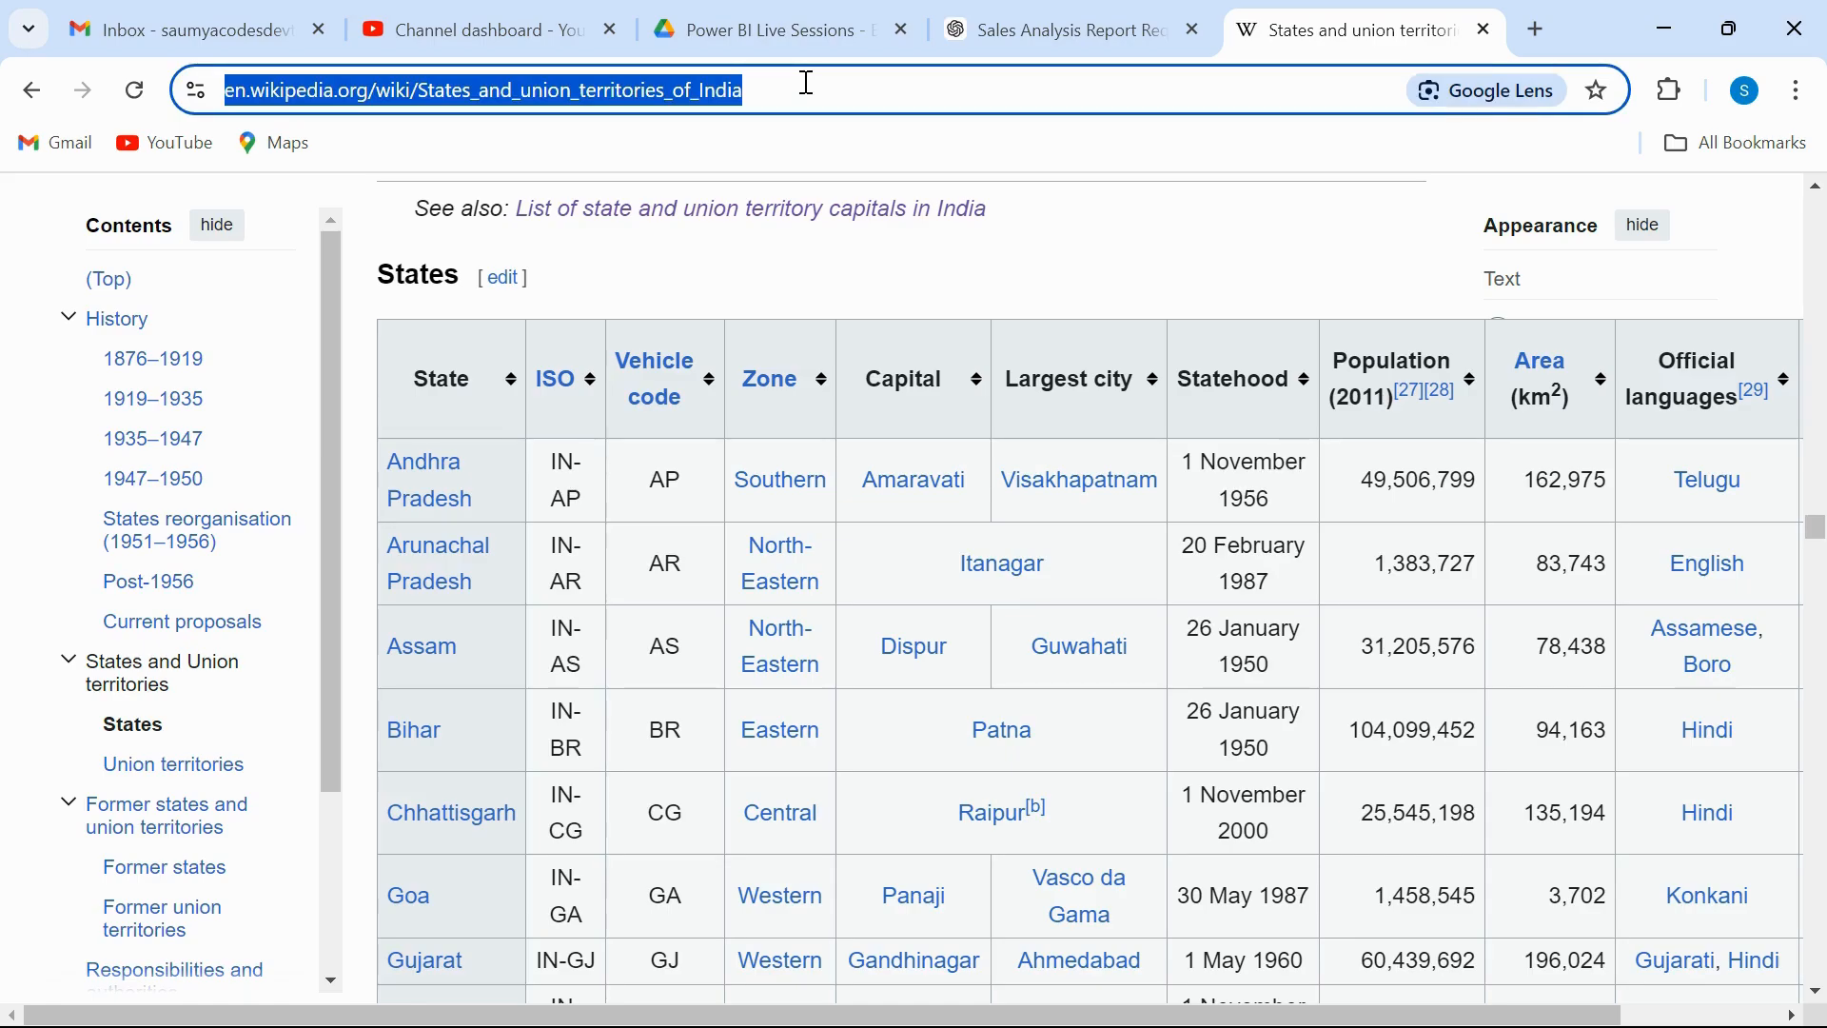
key("super+Tab")
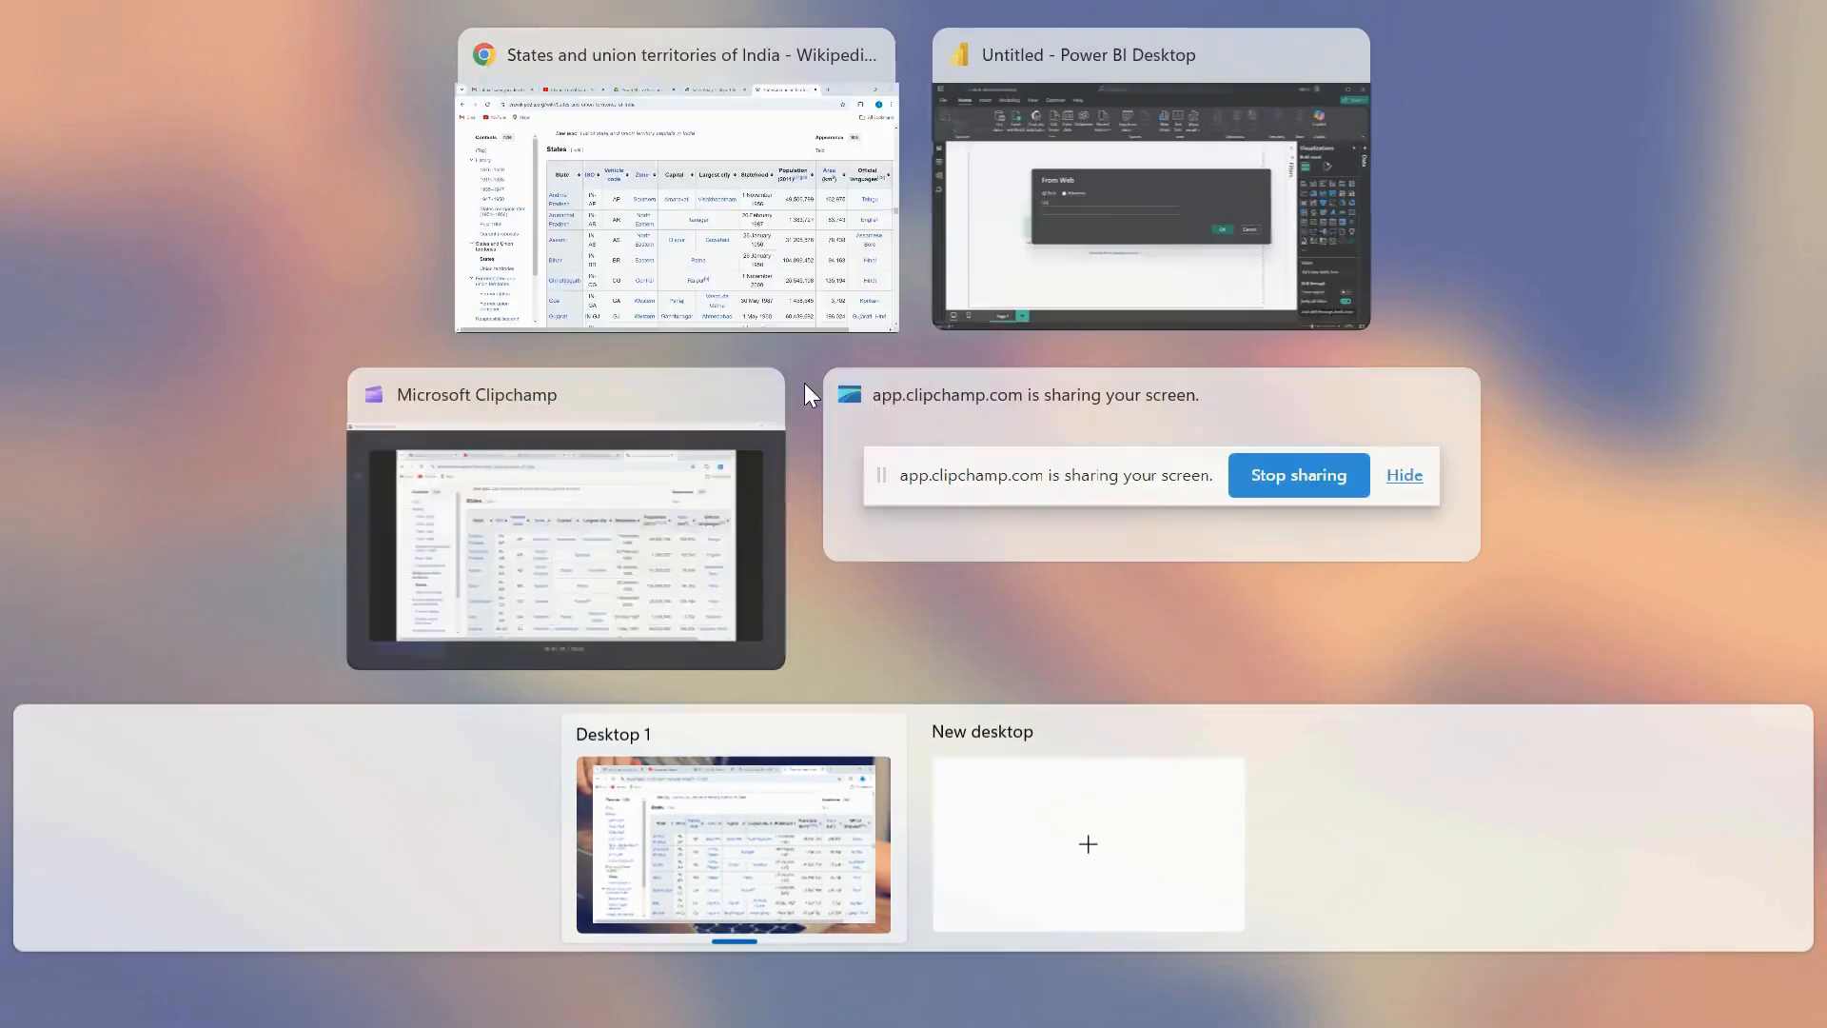
left_click(1094, 196)
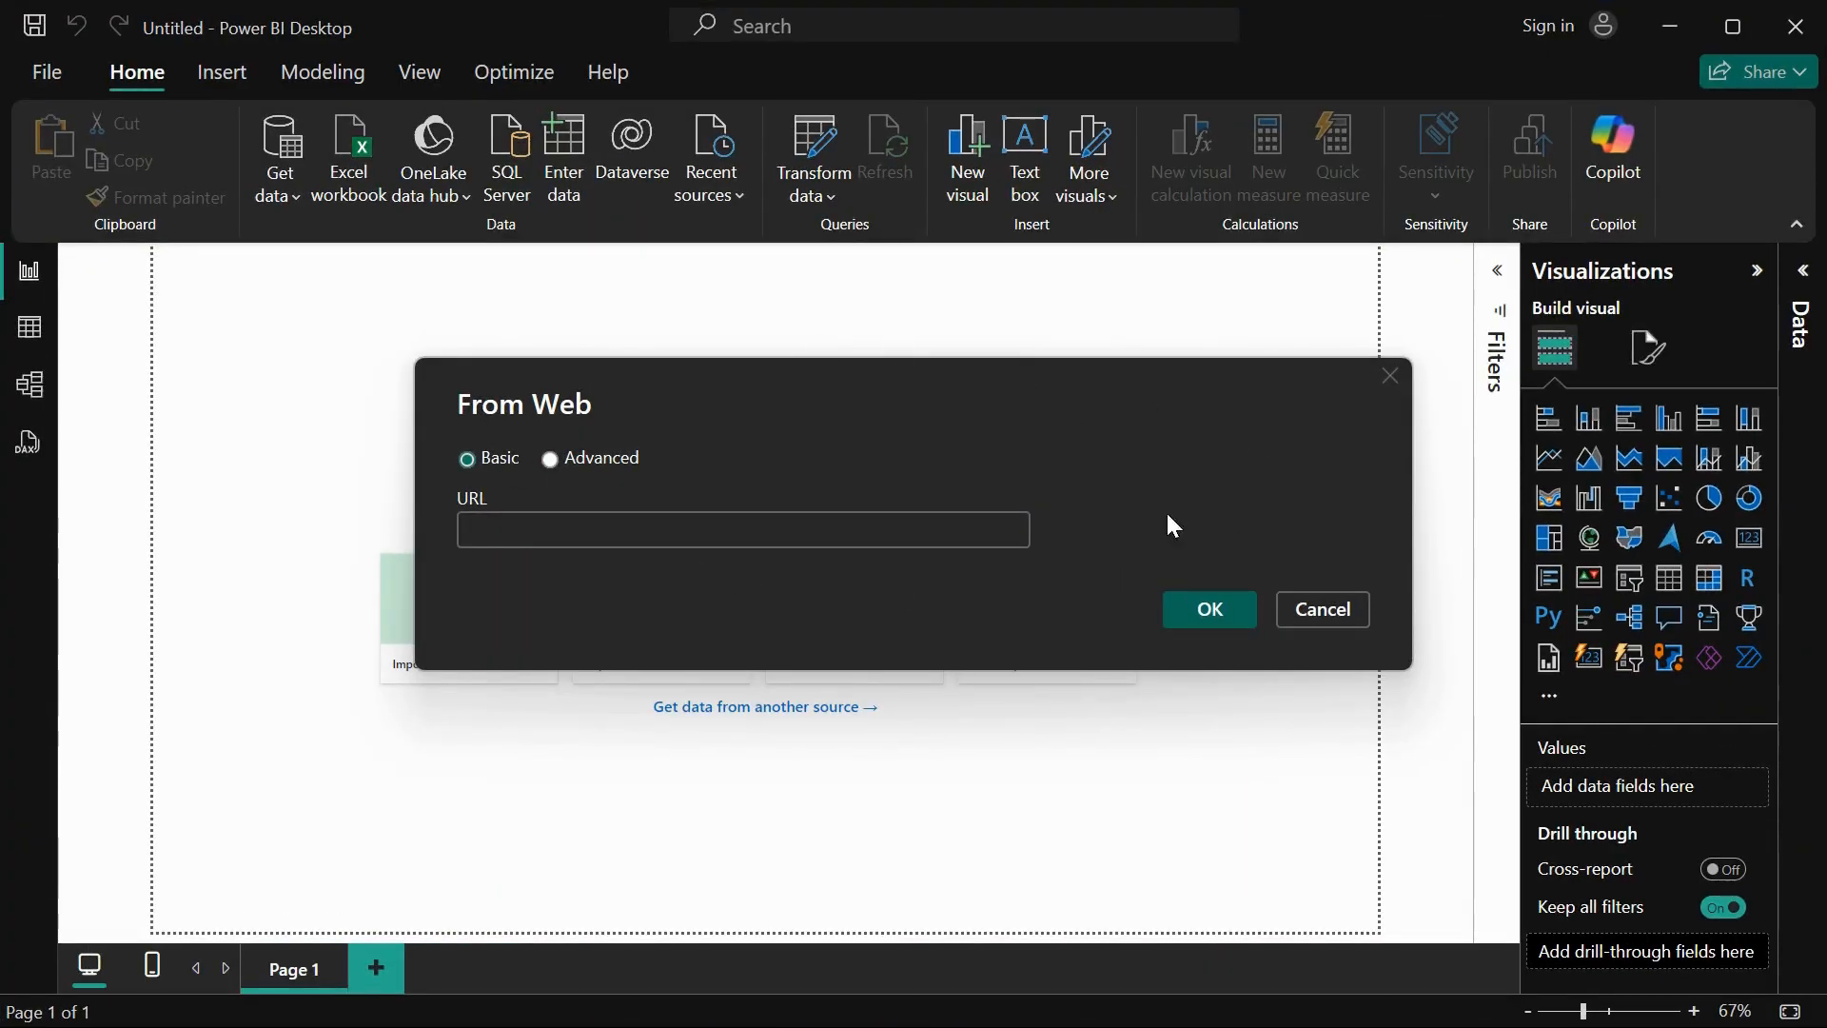
left_click(740, 530)
key("ctrl+v")
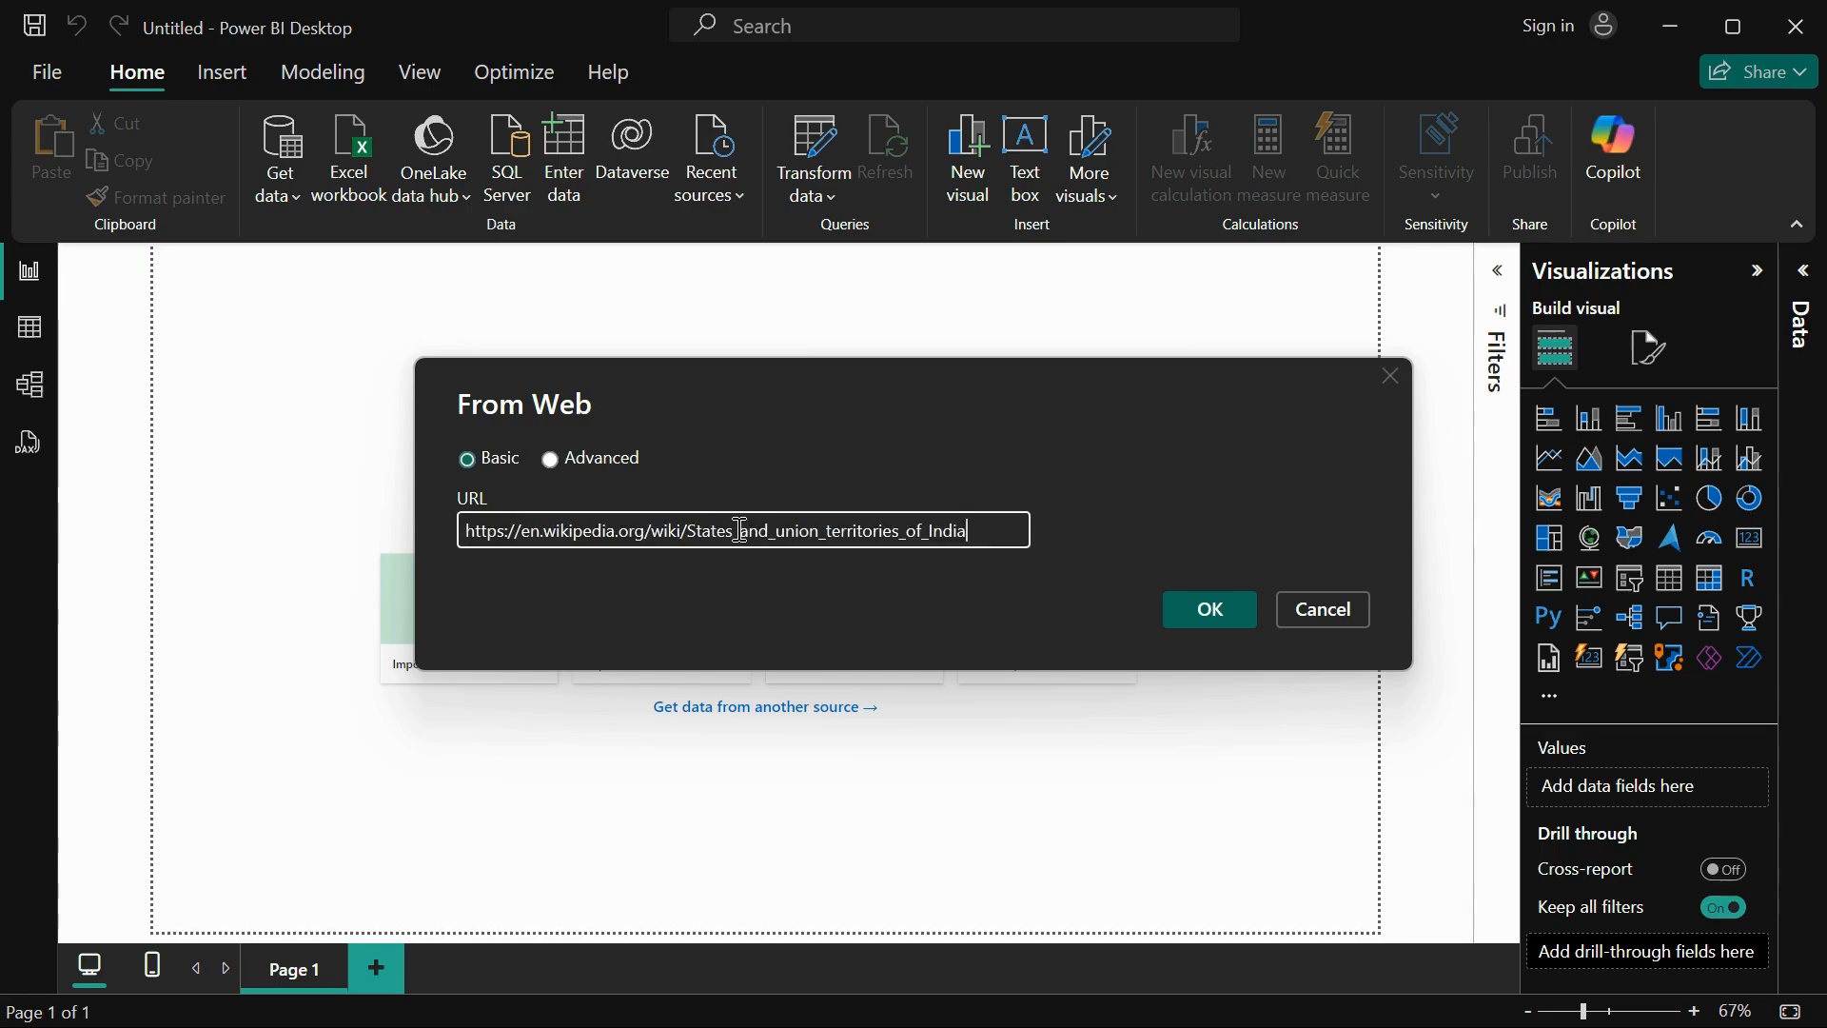
left_click(1228, 602)
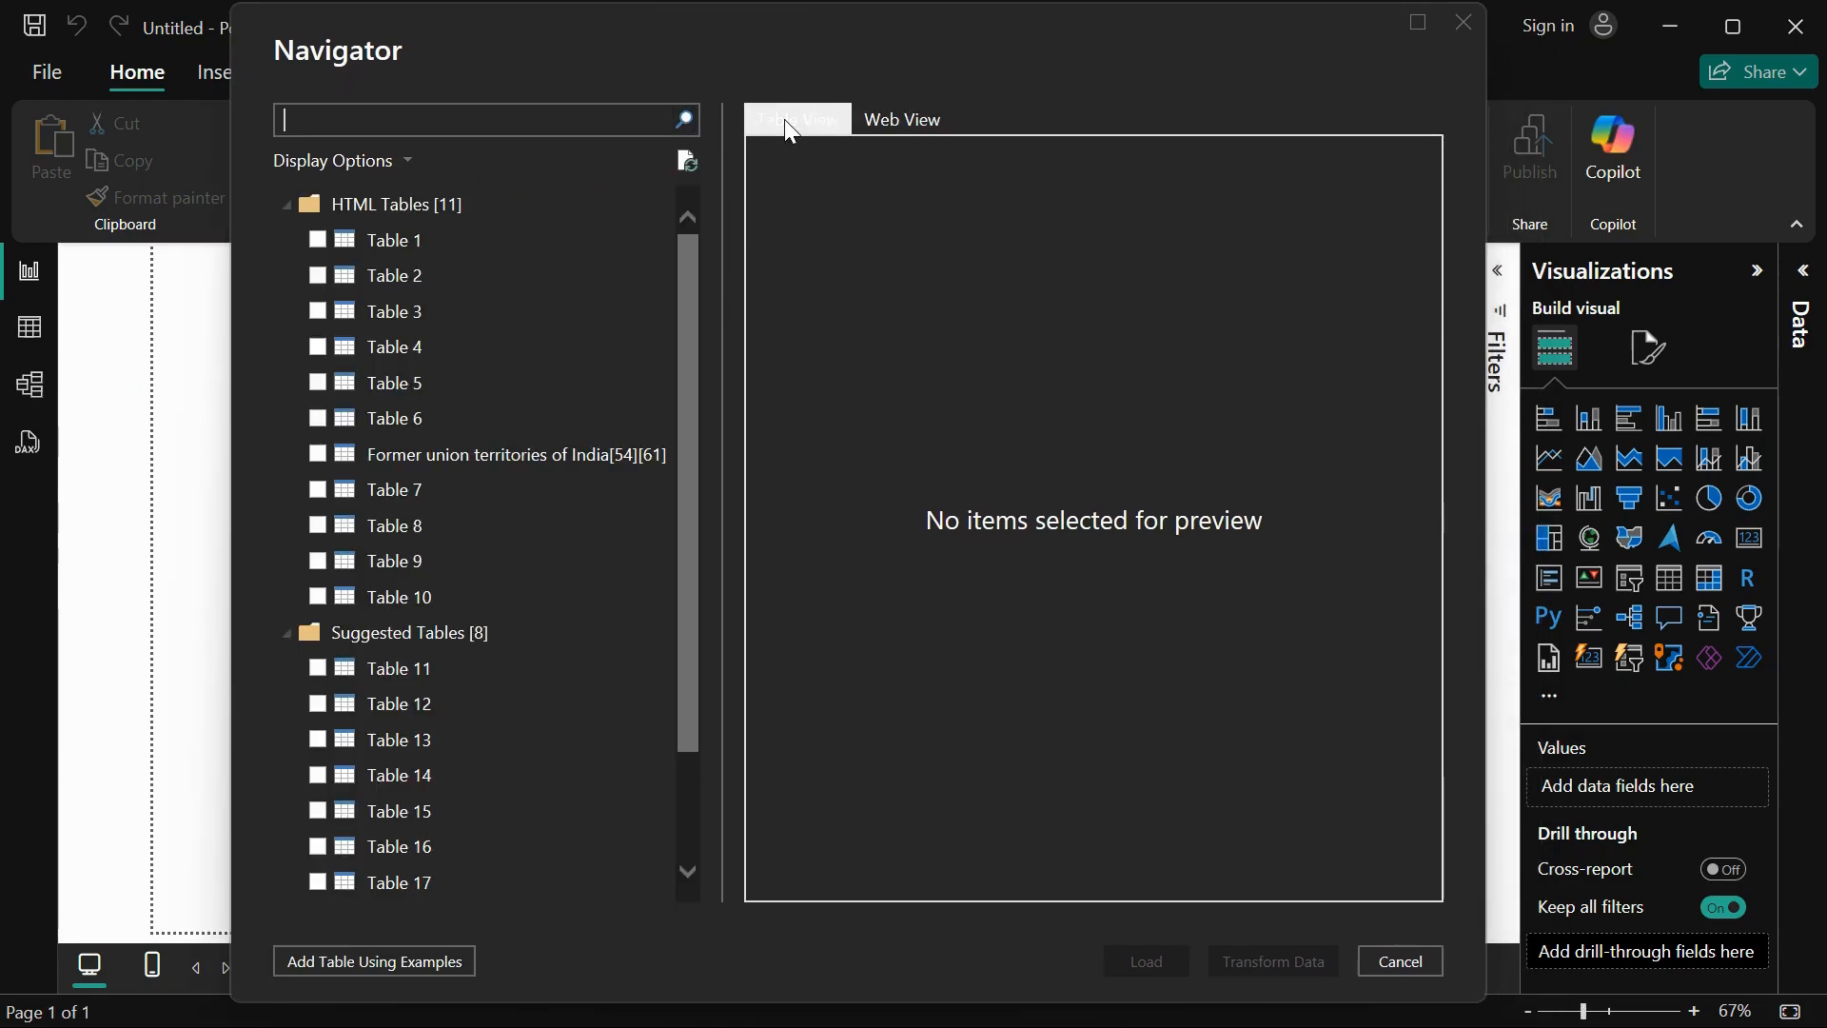
Step: Look through the article in the Navigator's Web View and return to Table View
left_click(875, 120)
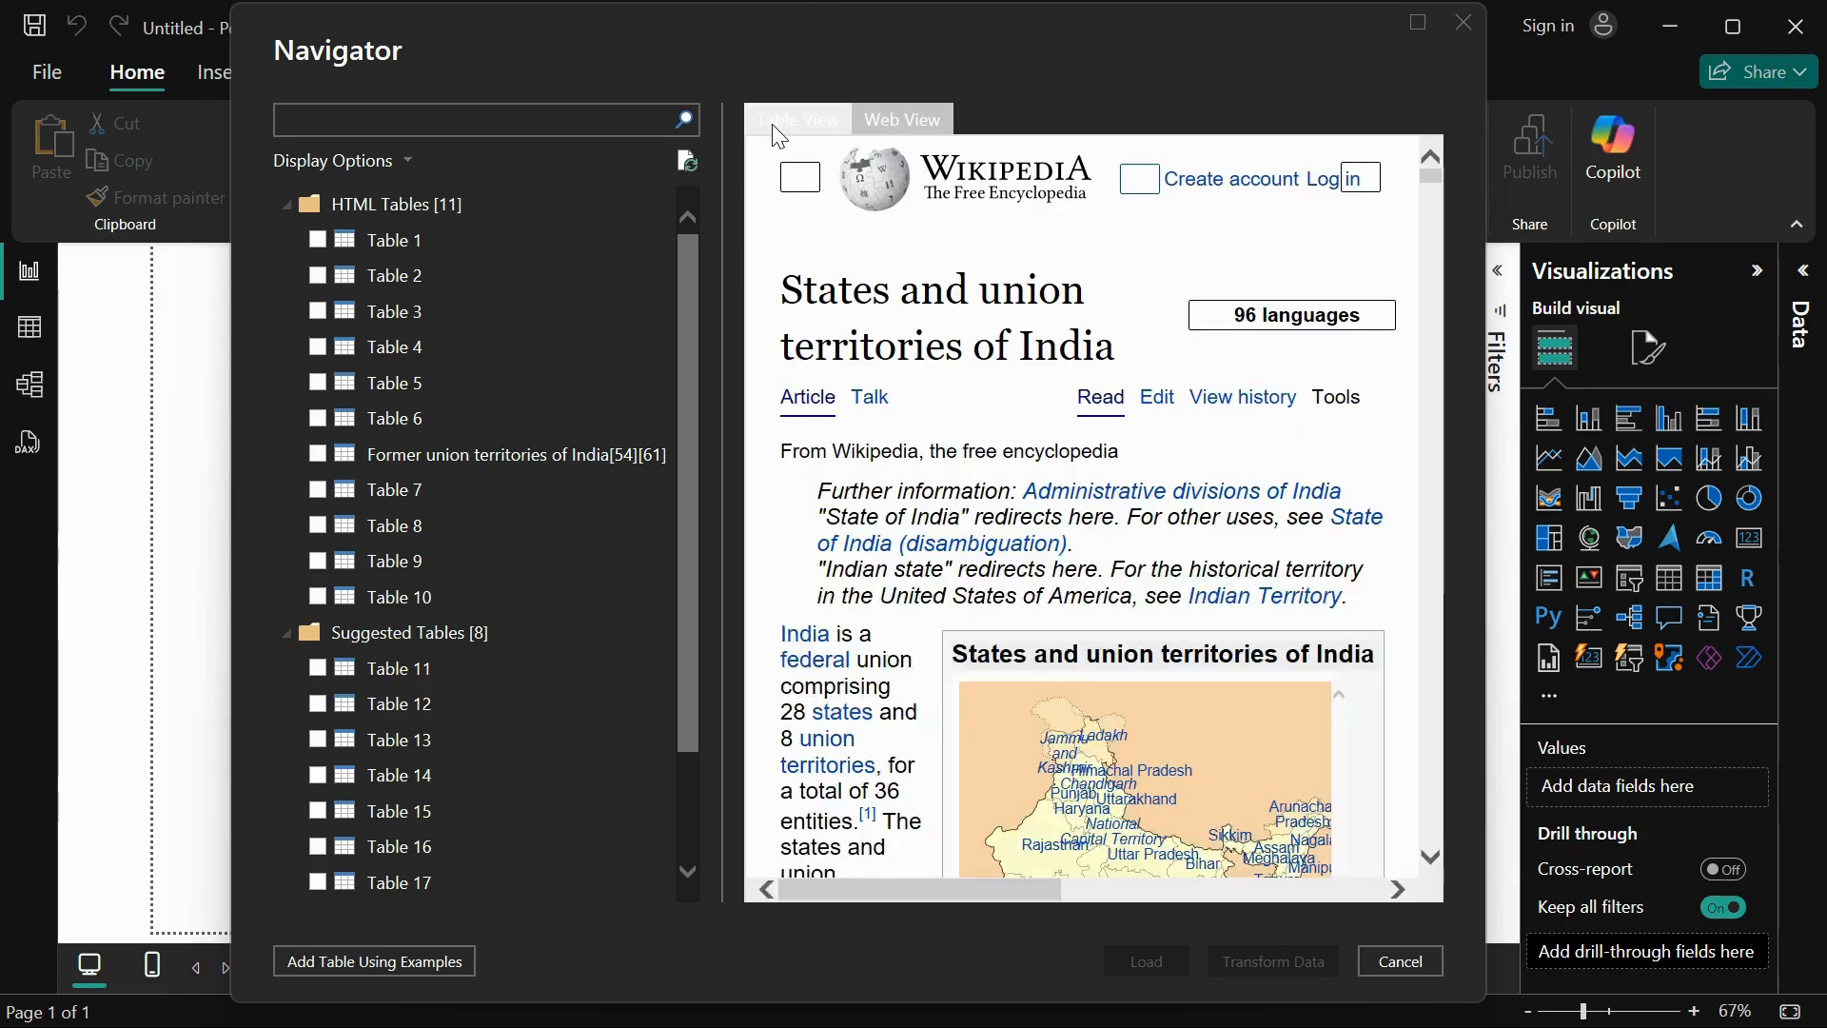
scroll(903, 561, "down", 3)
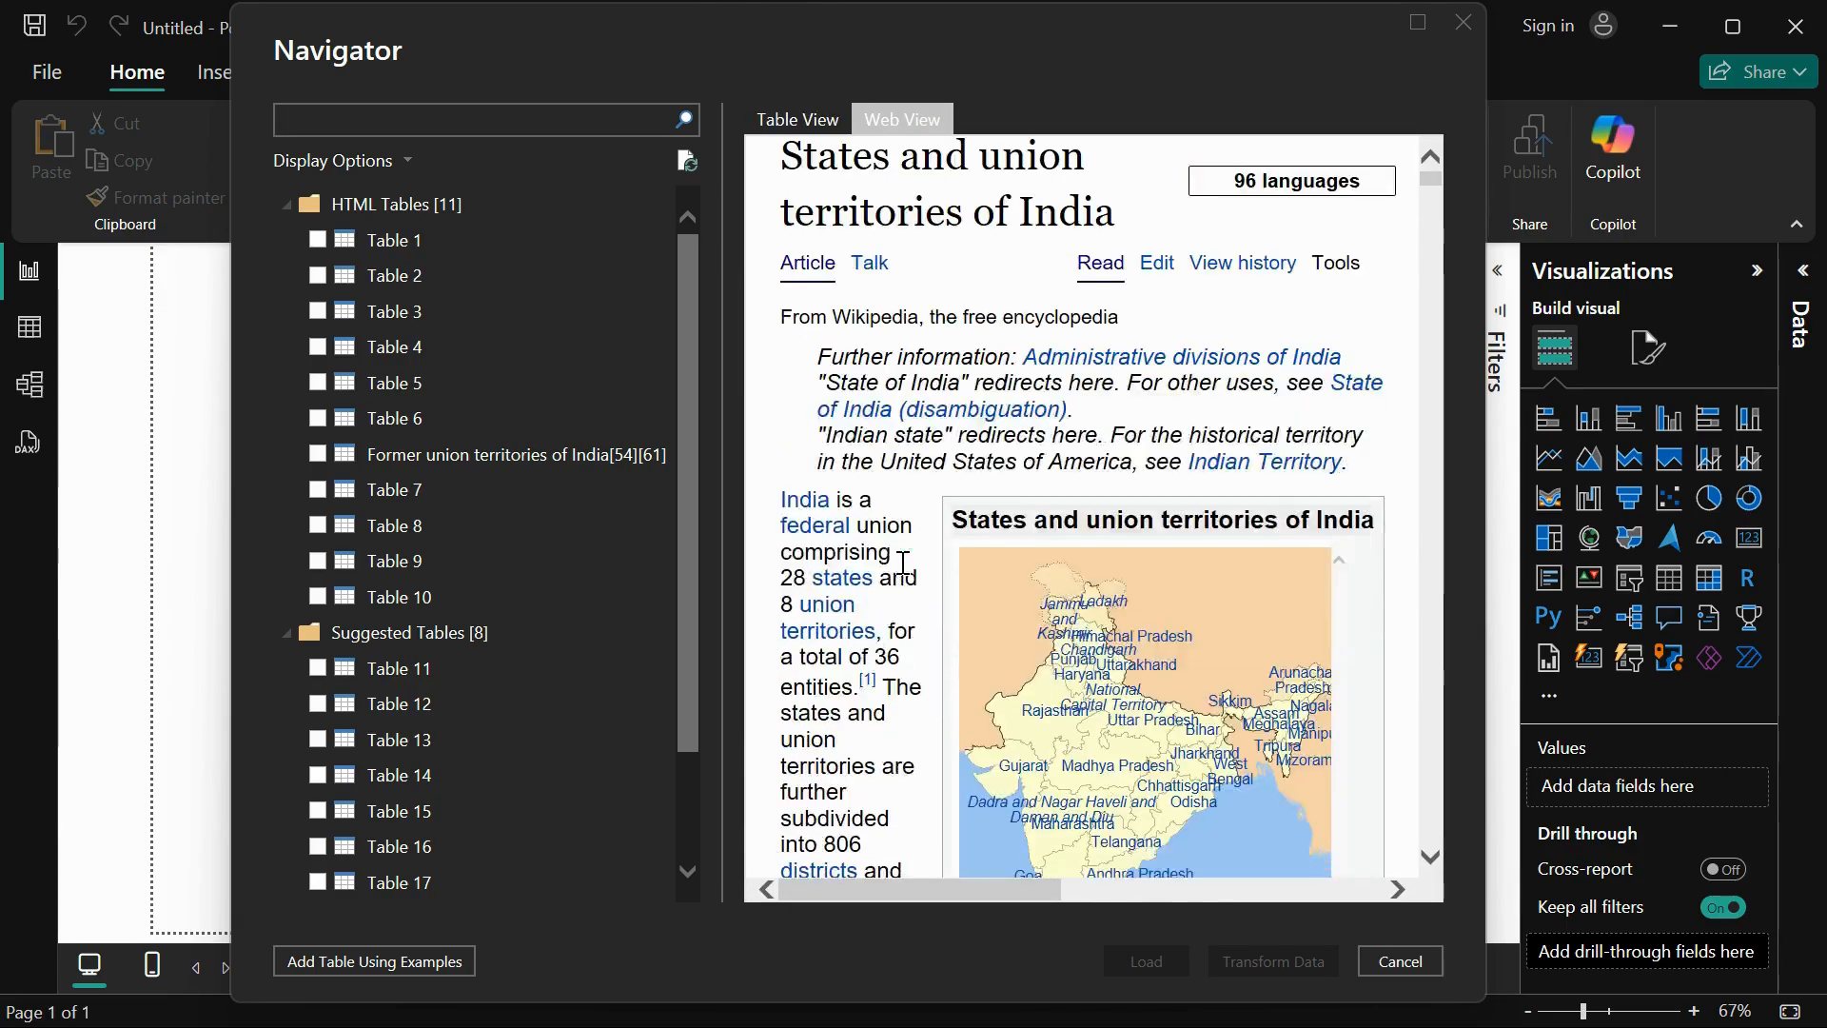
scroll(902, 562, "down", 10)
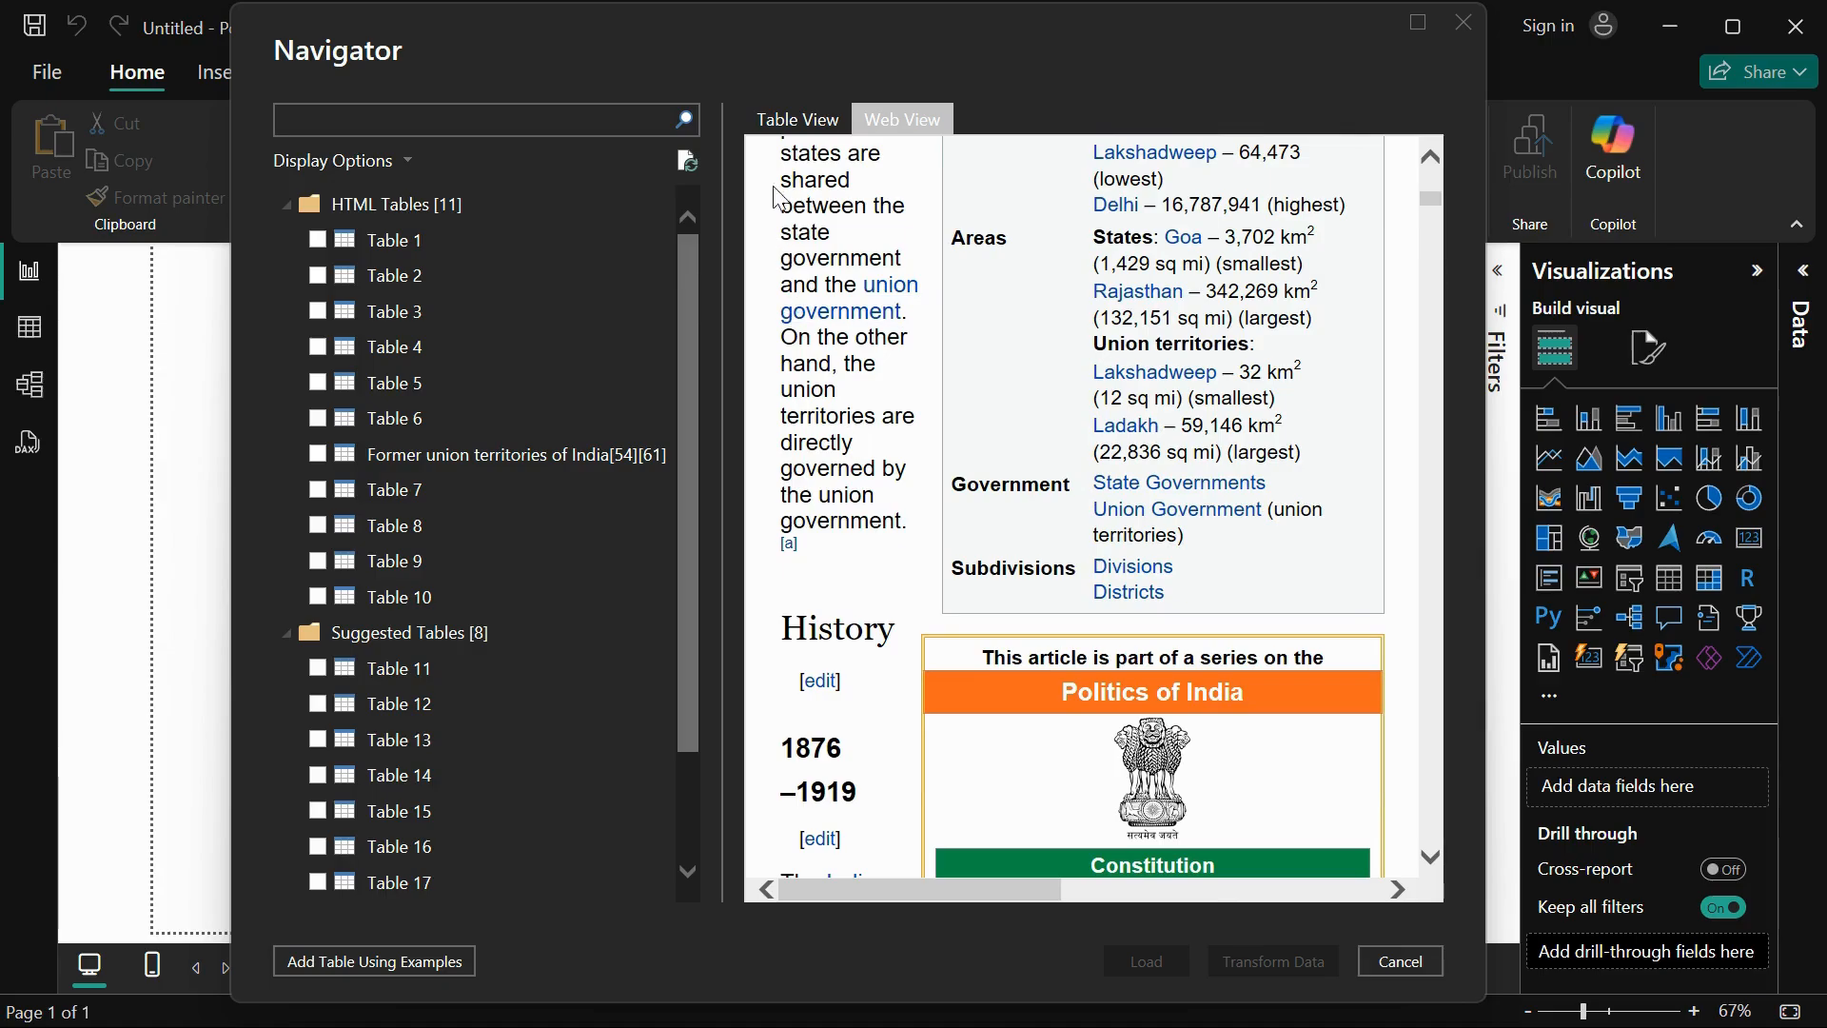
left_click(779, 121)
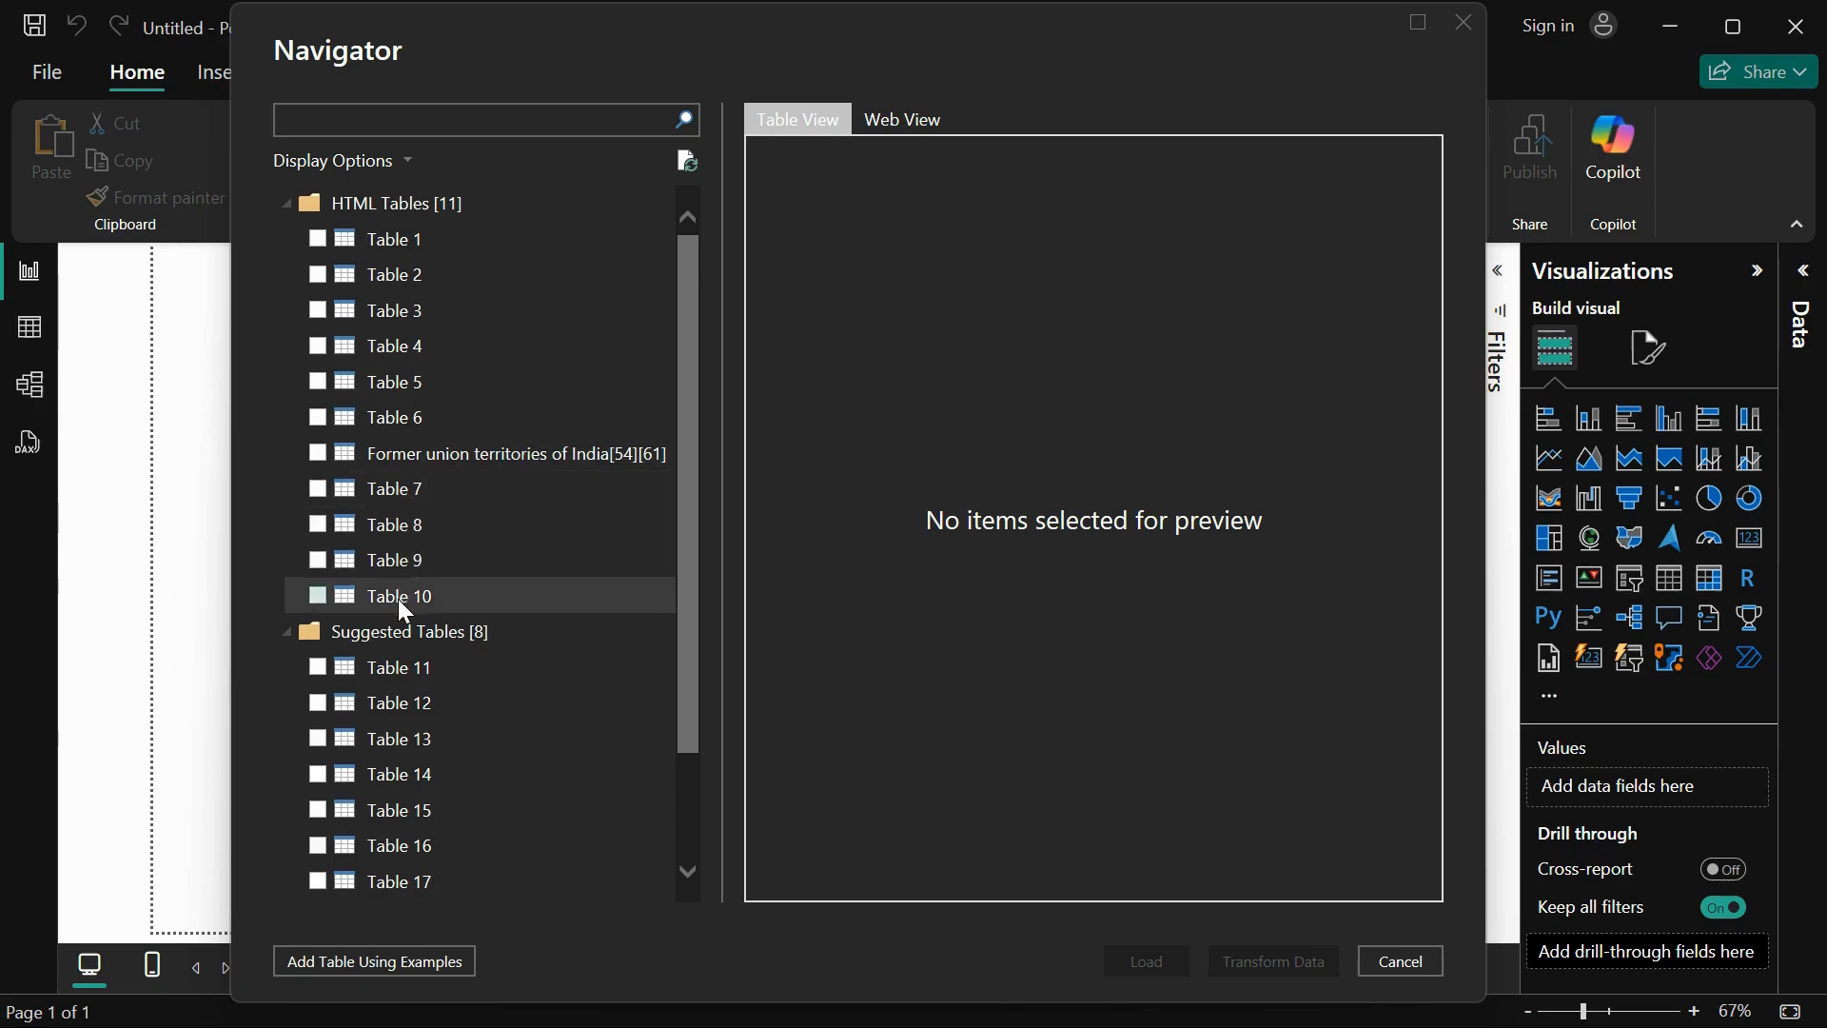
Step: Look over the list of detected tables and preview Table 1, Table 2 and Table 3
scroll(398, 598, "down", 2)
scroll(398, 598, "up", 2)
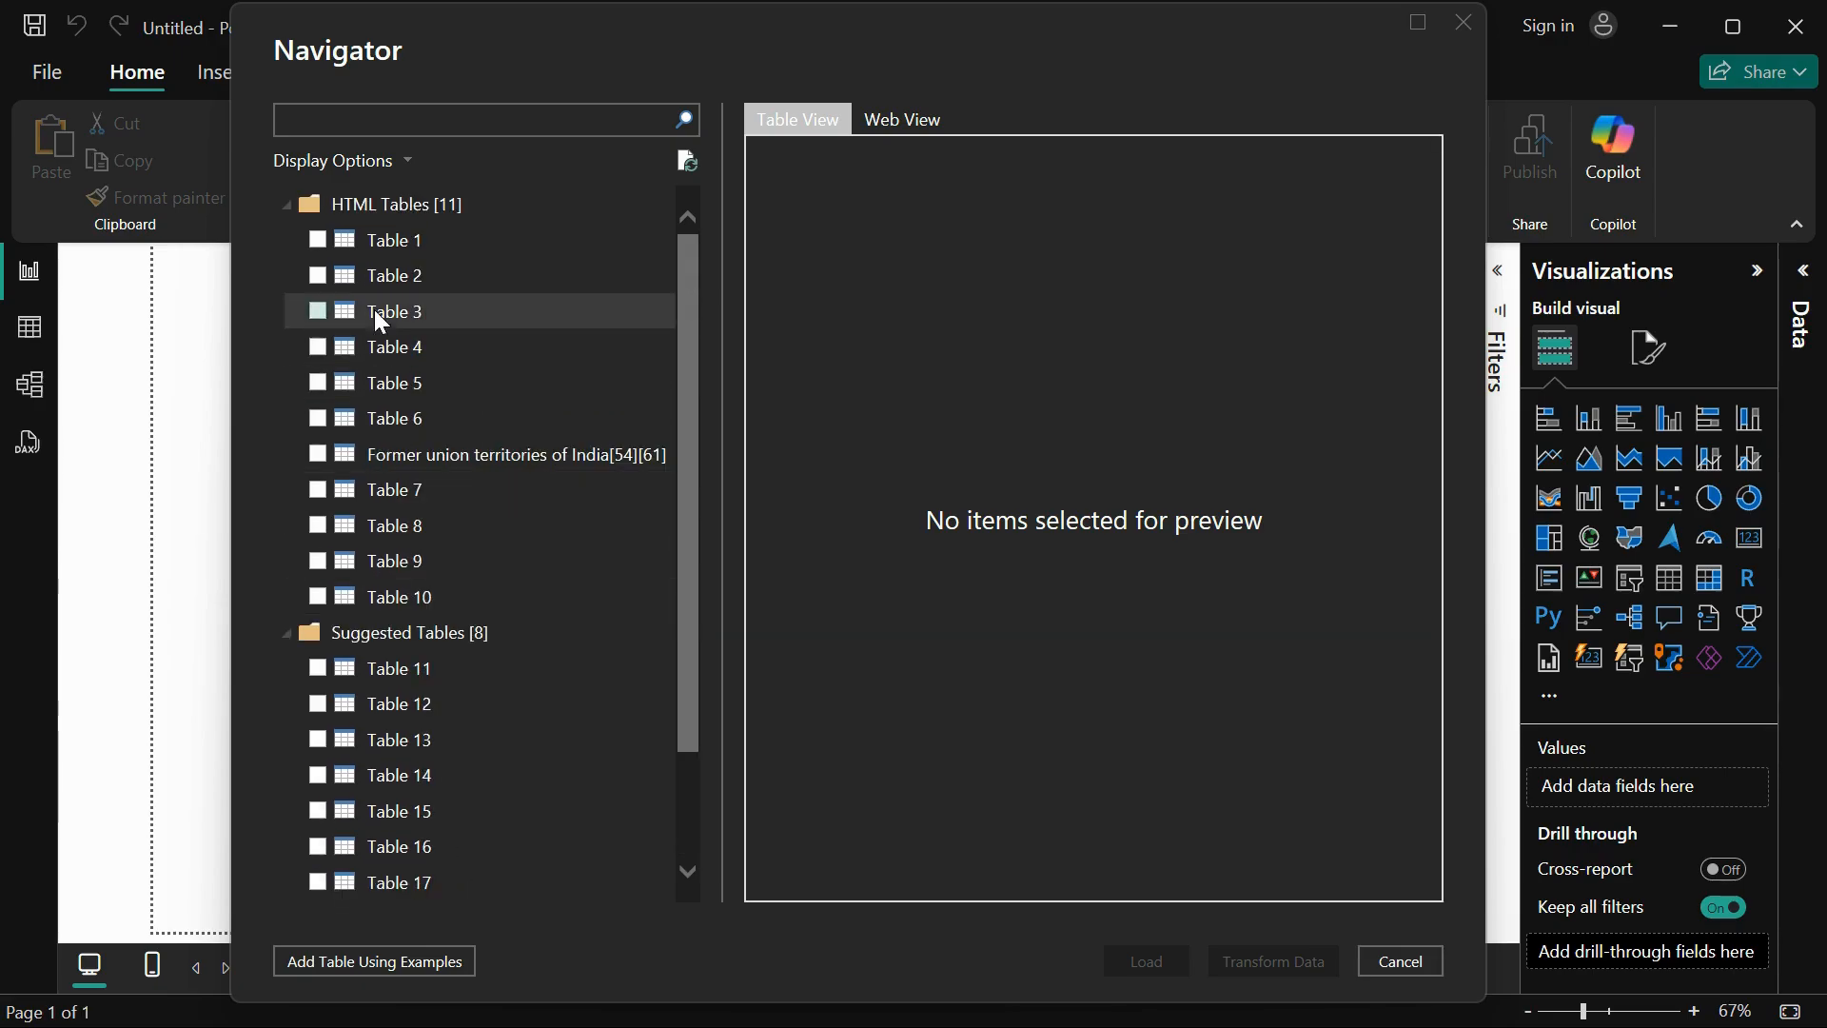
left_click(398, 240)
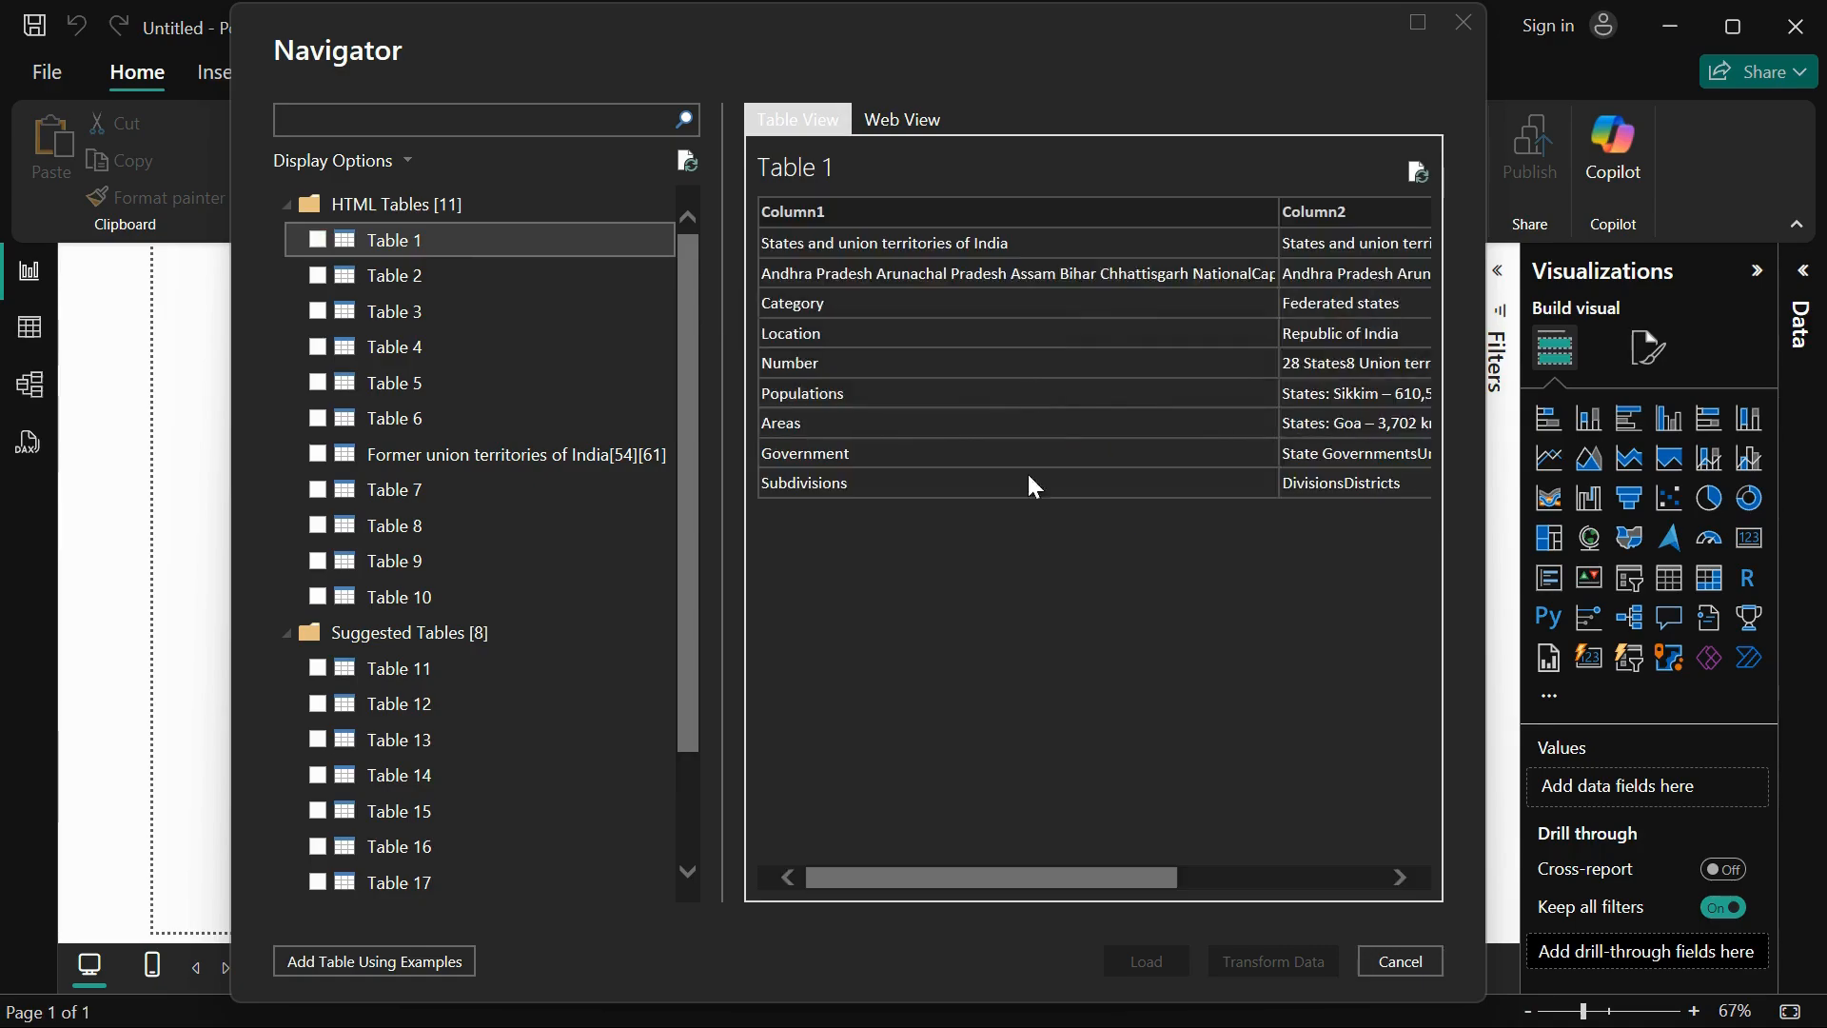
scroll(1029, 602, "right", 3)
scroll(1026, 597, "left", 3)
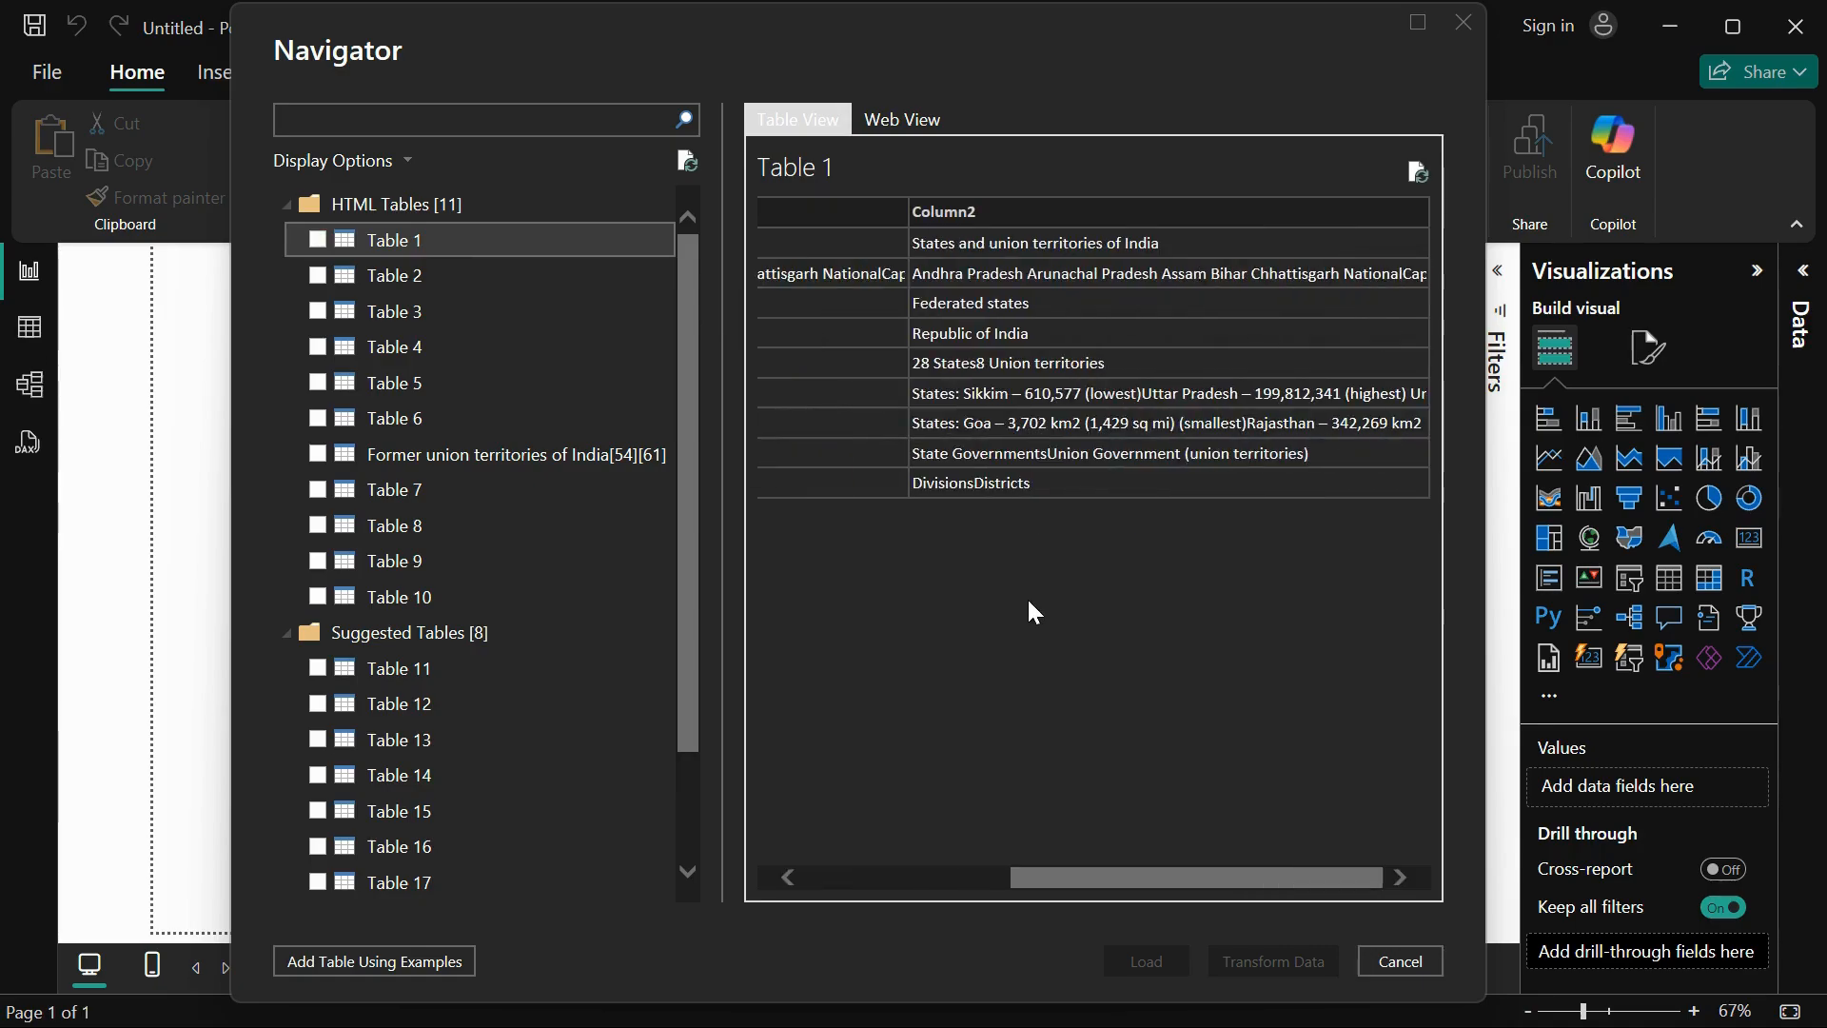
left_click(378, 273)
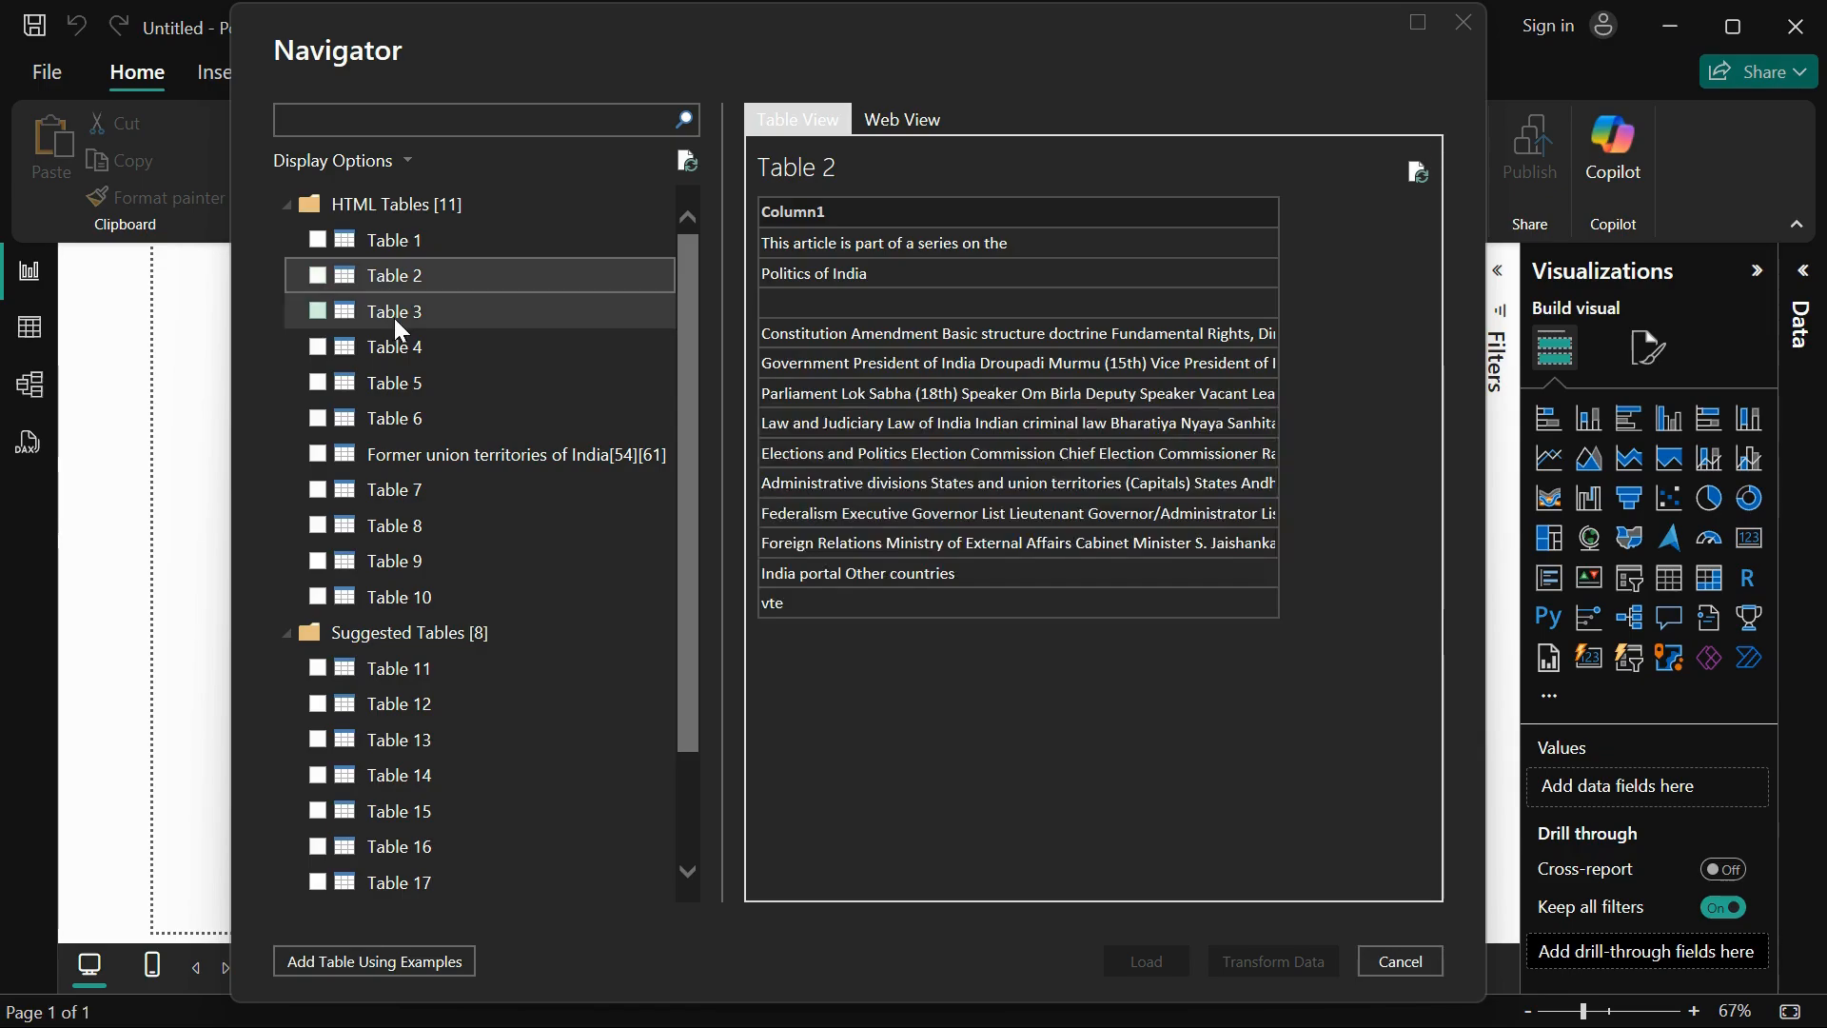
left_click(394, 315)
Step: Preview all columns of Table 4 and select this table for import
left_click(401, 350)
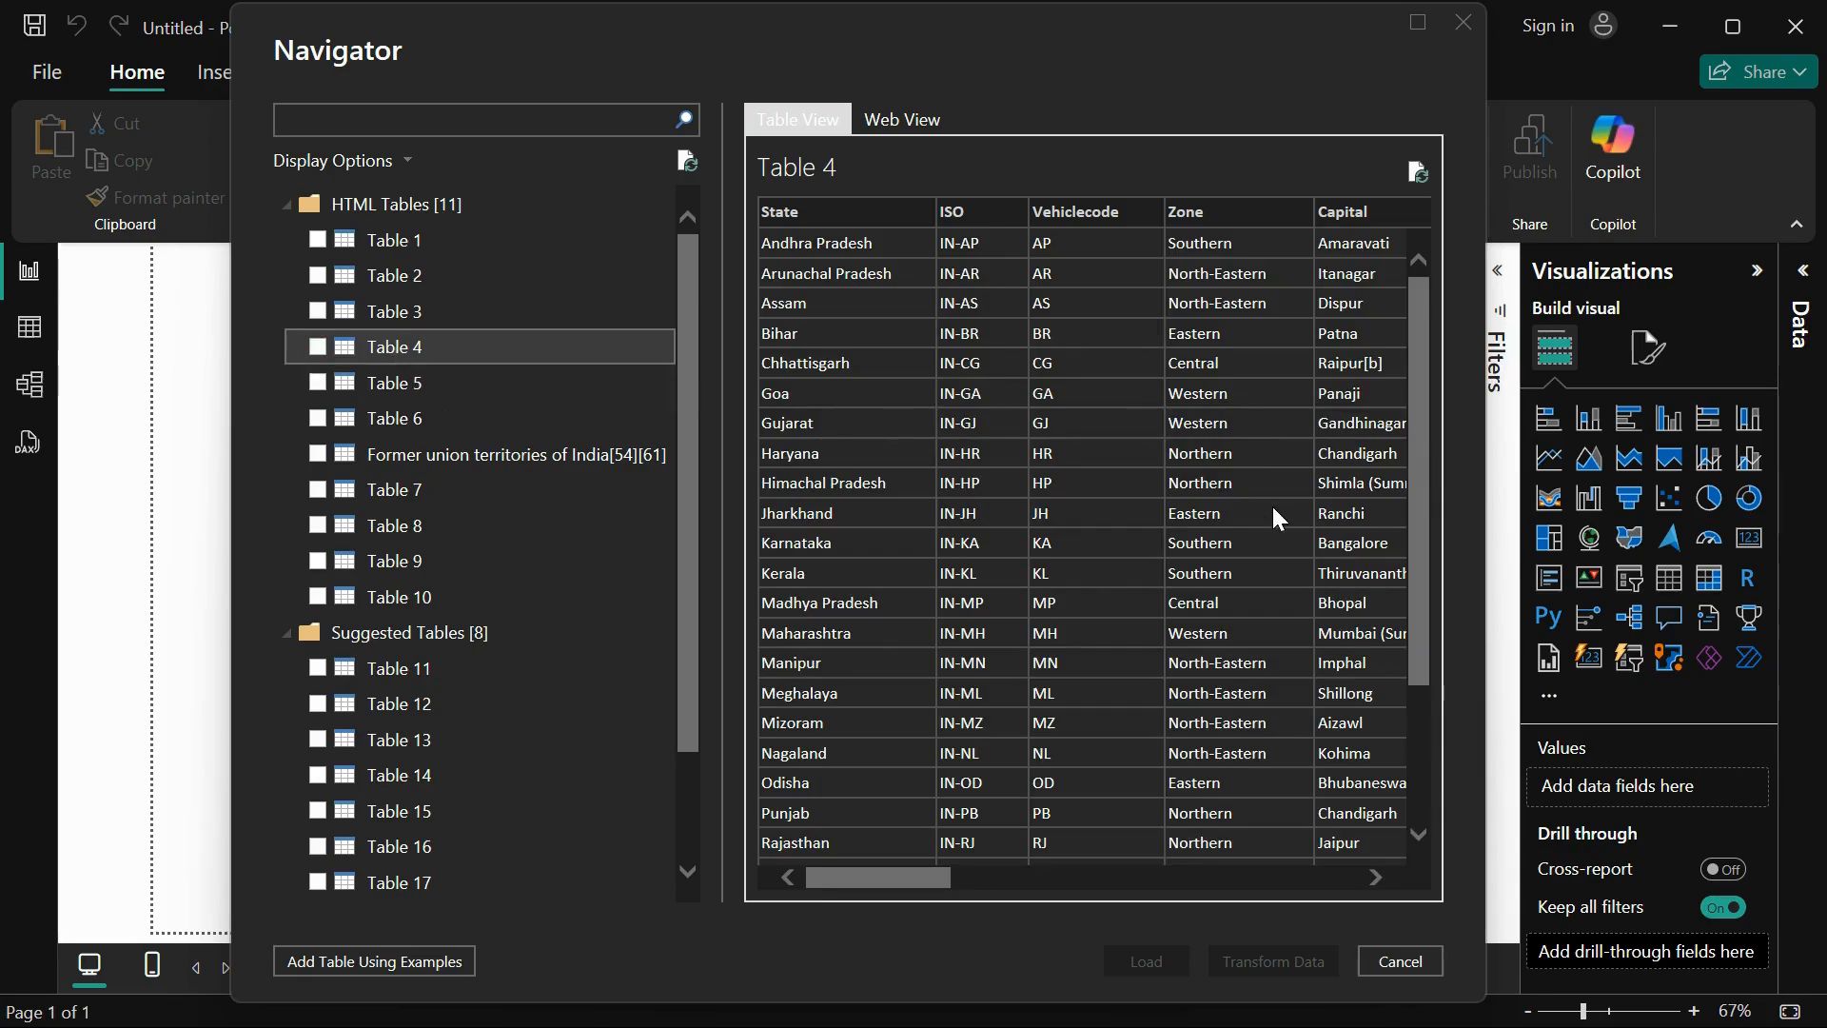
scroll(1275, 518, "right", 2)
scroll(1273, 510, "right", 8)
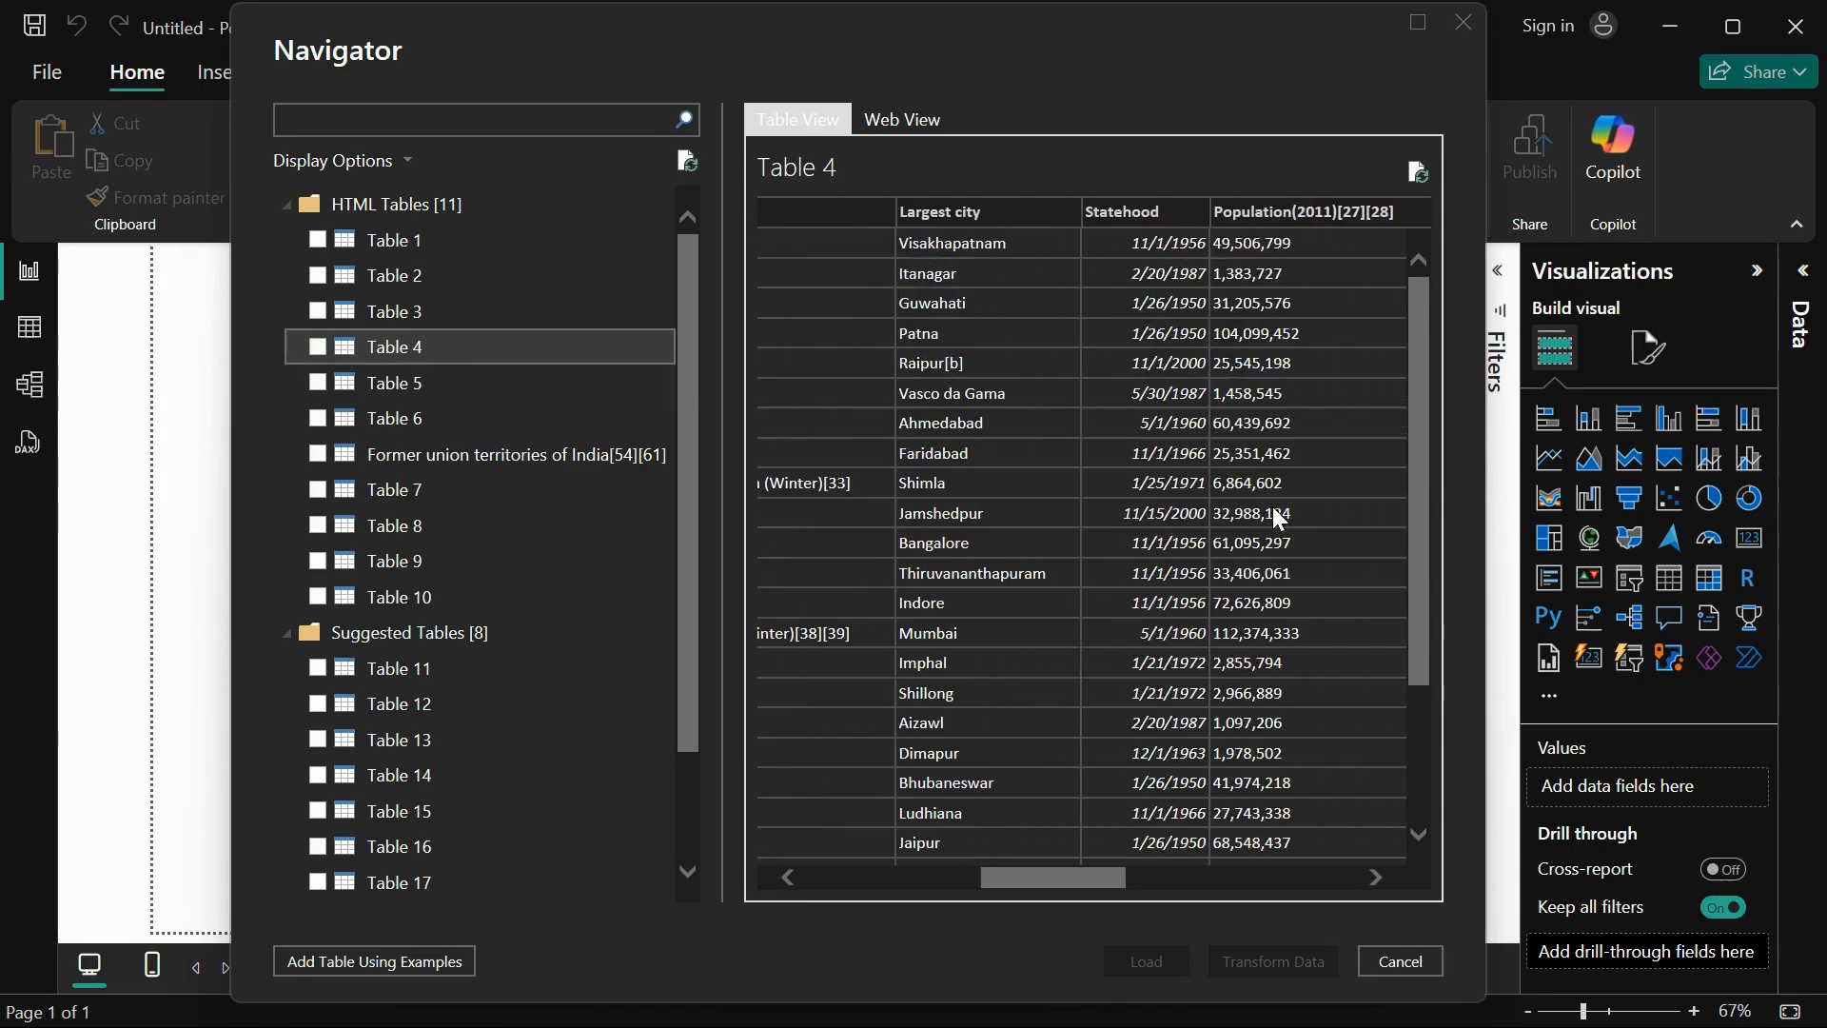
scroll(1273, 510, "right", 6)
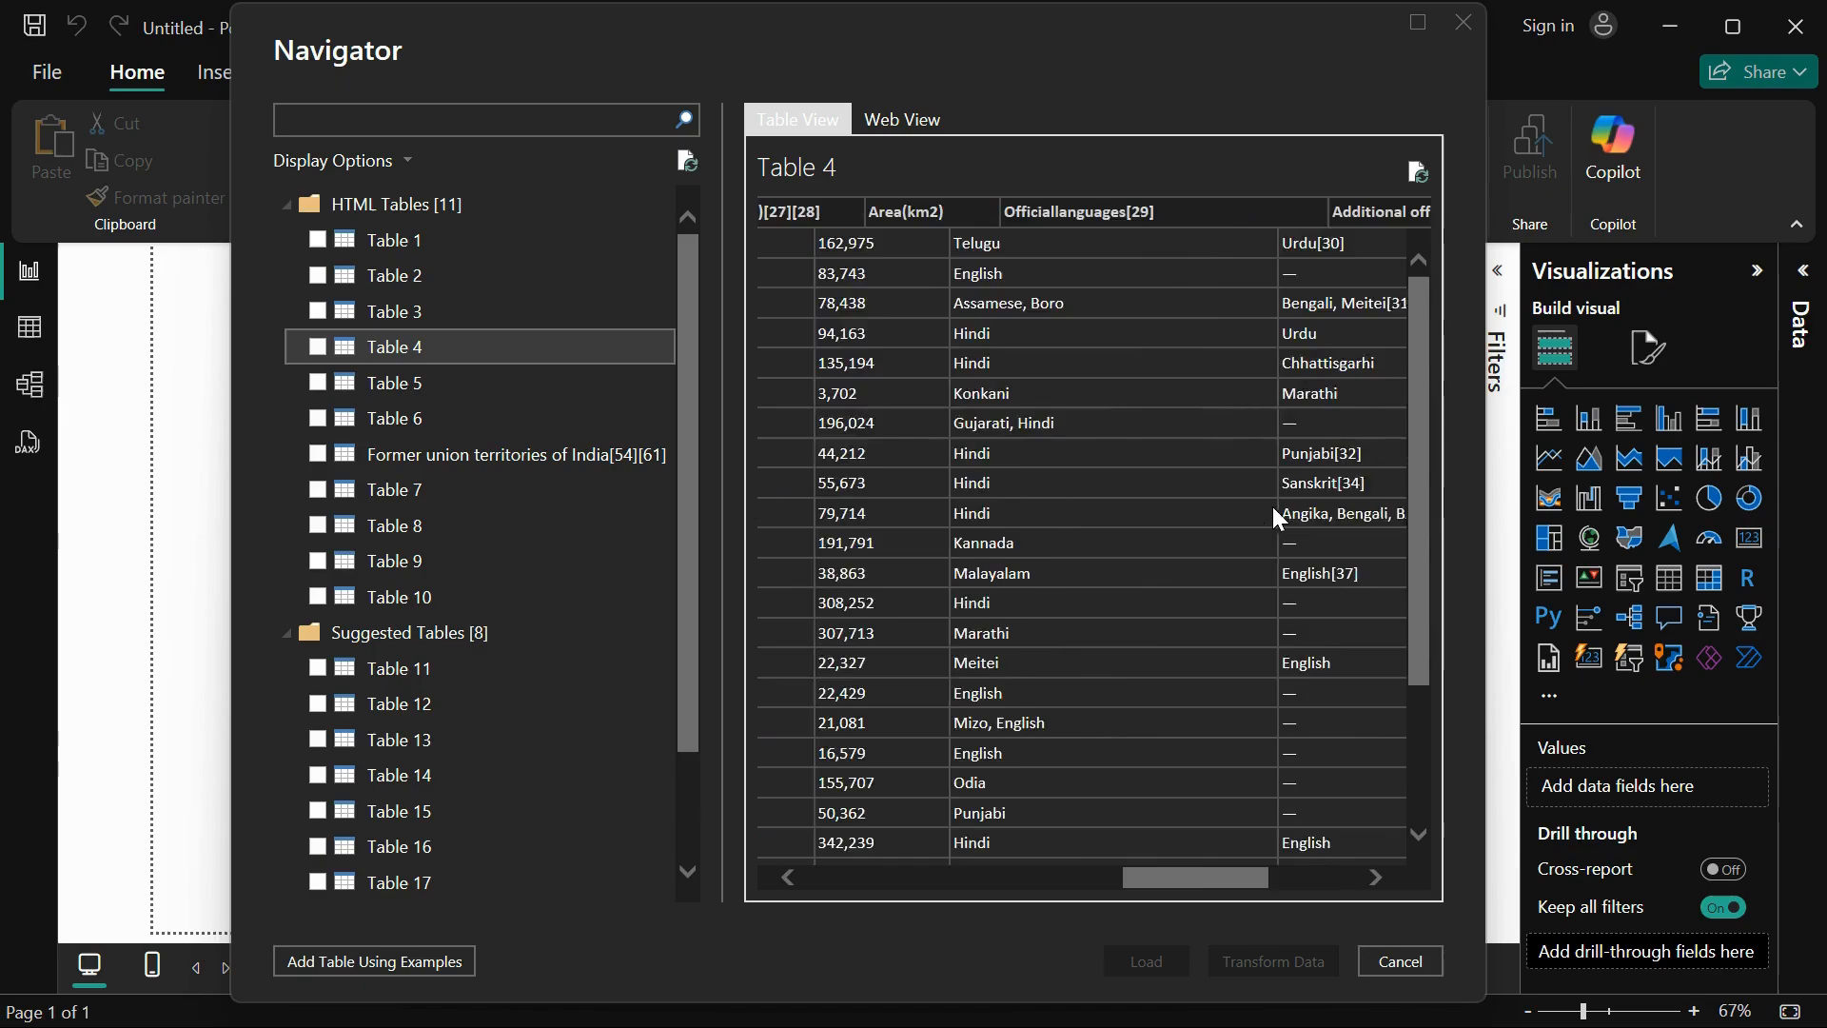
scroll(1272, 506, "left", 15)
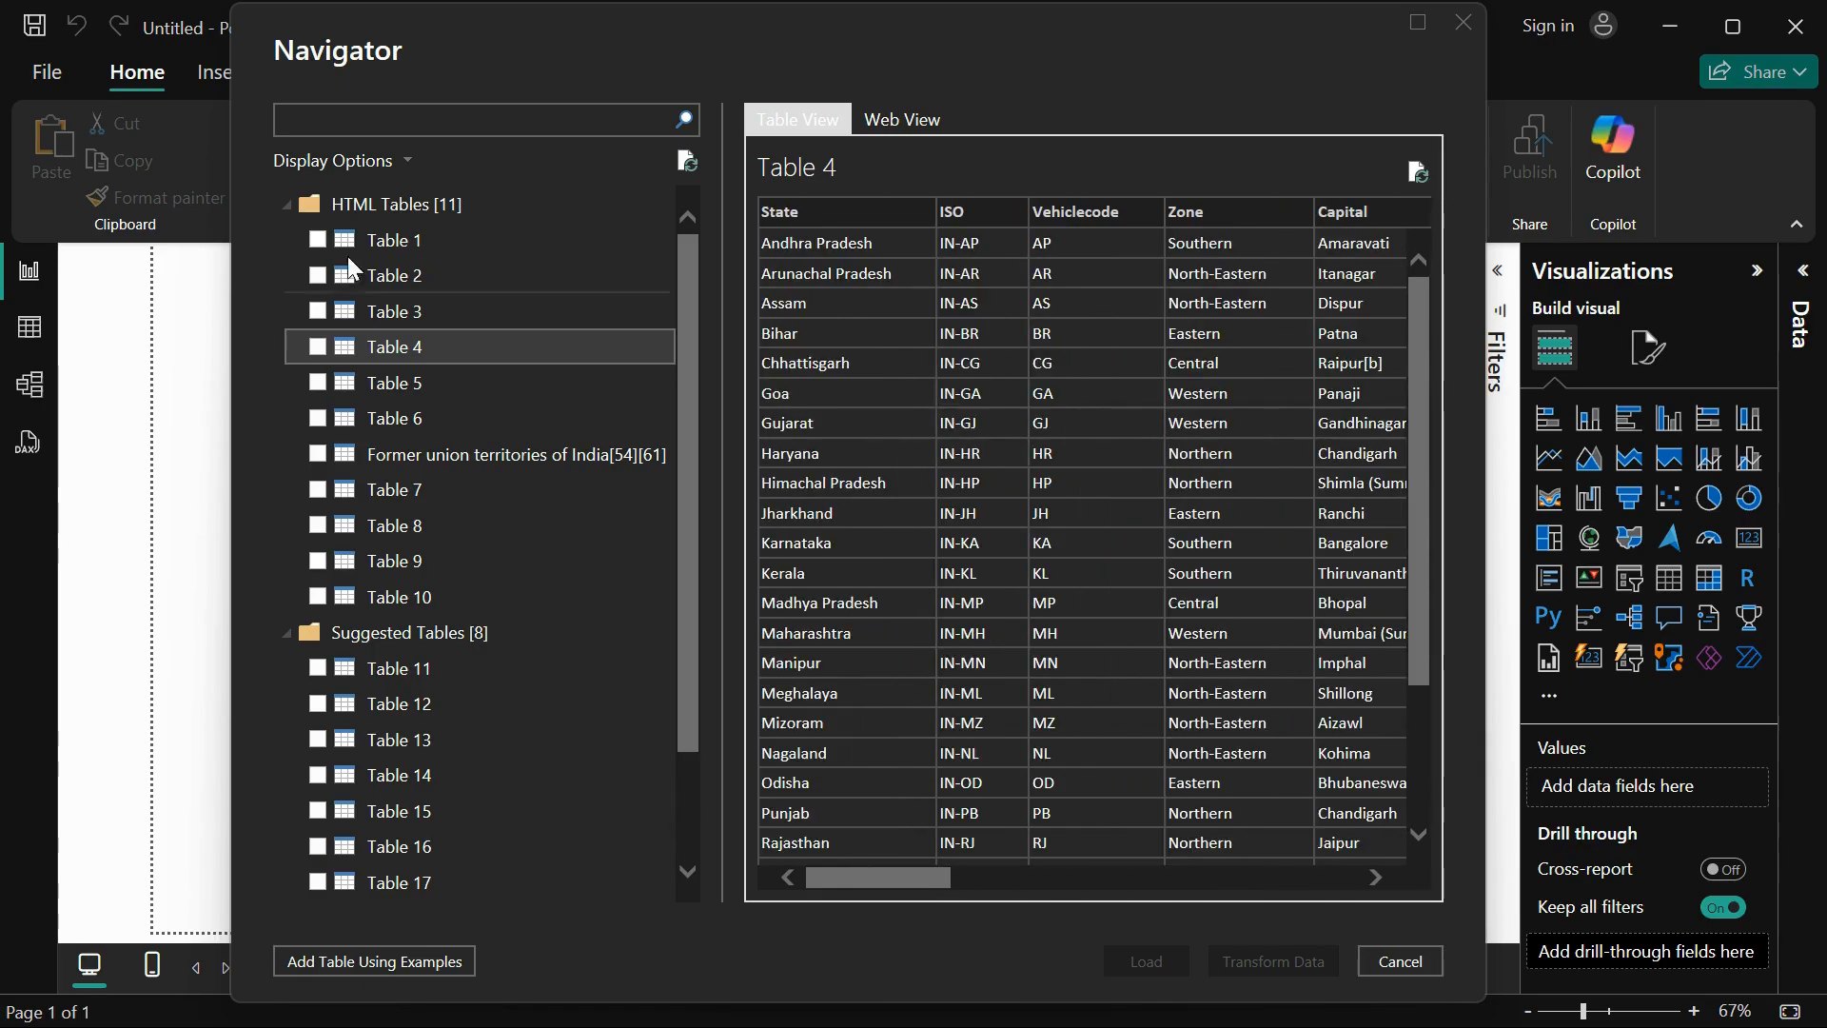
left_click(315, 346)
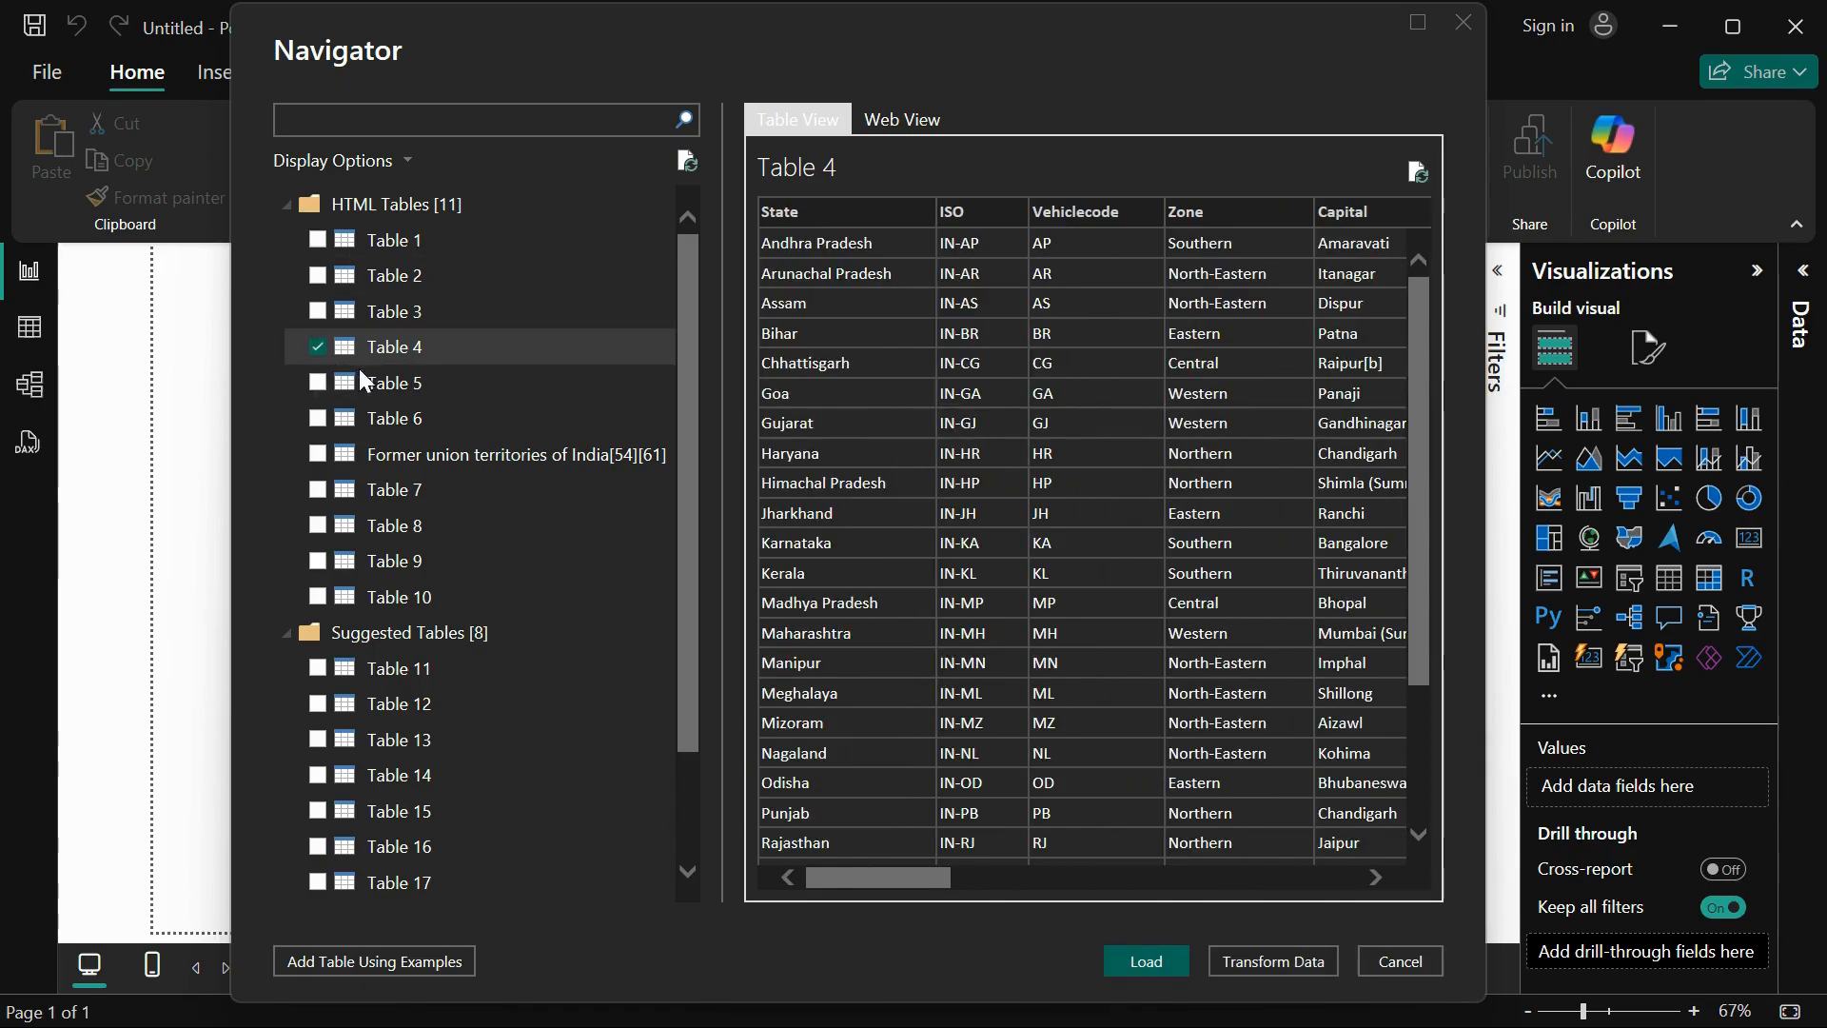
Step: Preview Table 5, Table 6 and the Former union territories of India table
left_click(382, 390)
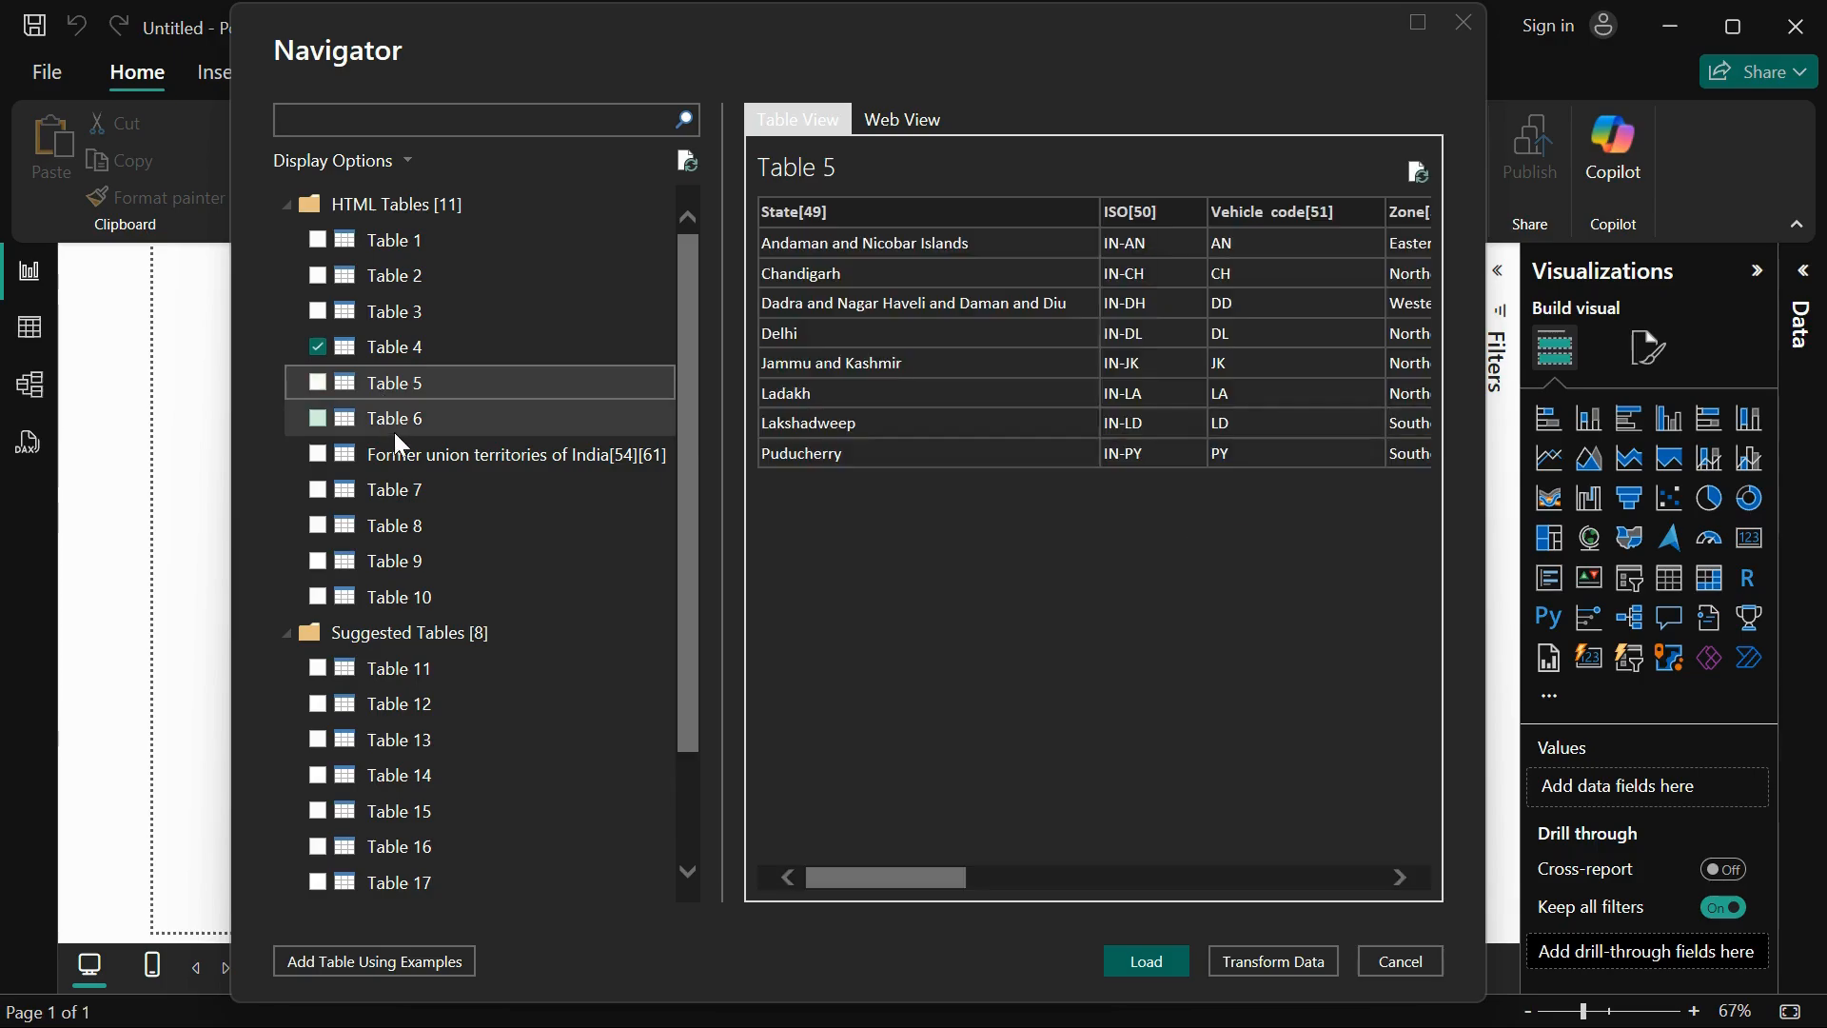
left_click(394, 435)
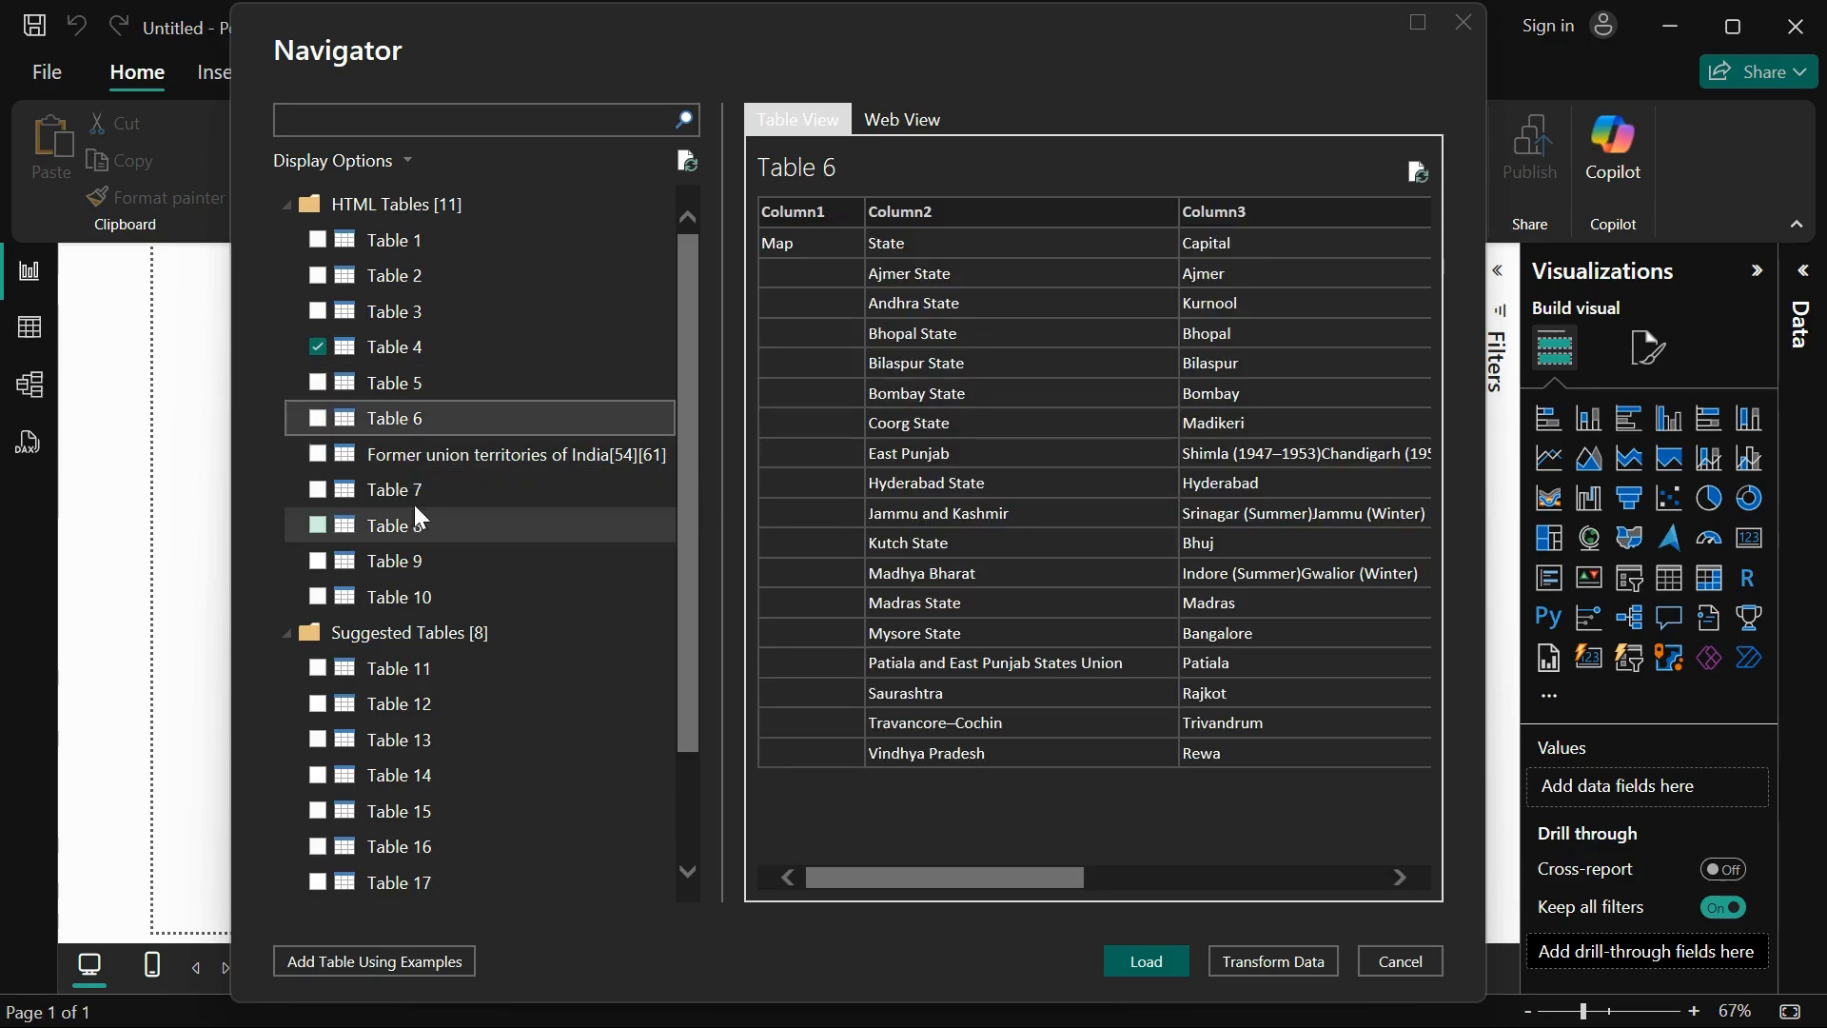
left_click(404, 466)
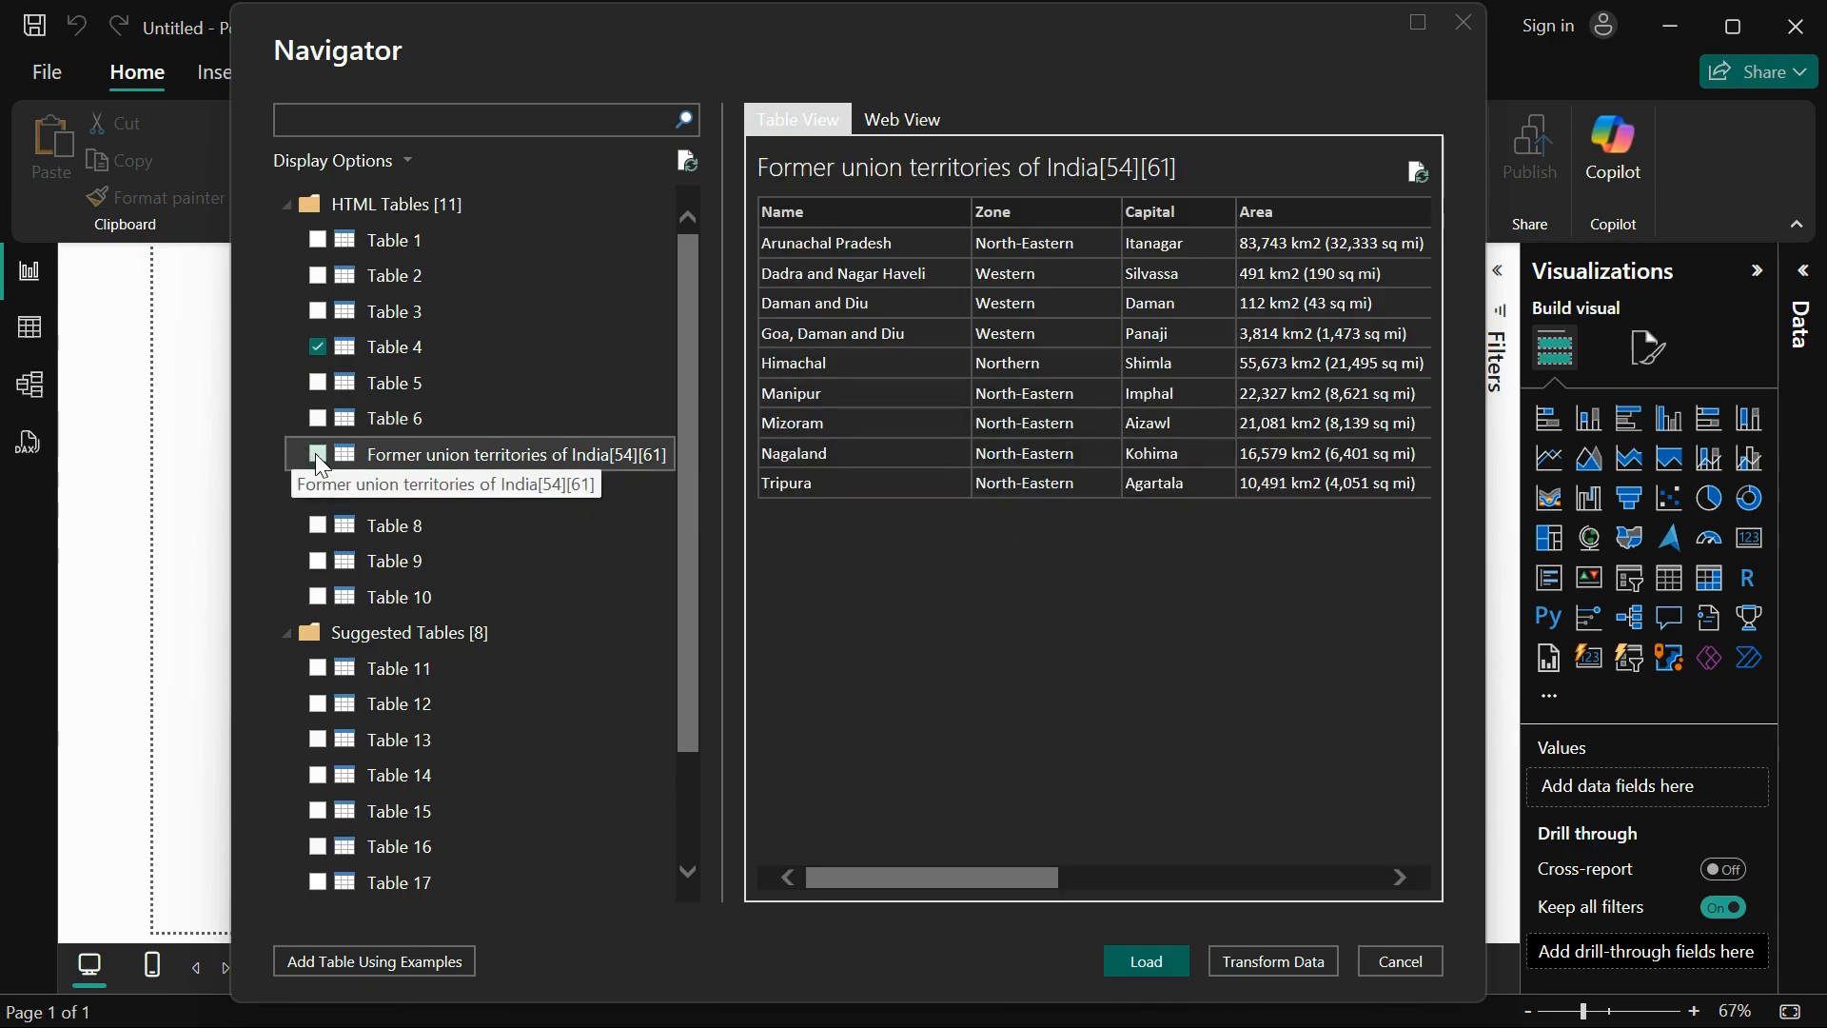
Step: Preview Table 7 and Table 8 and return to the preview of Table 4
left_click(385, 494)
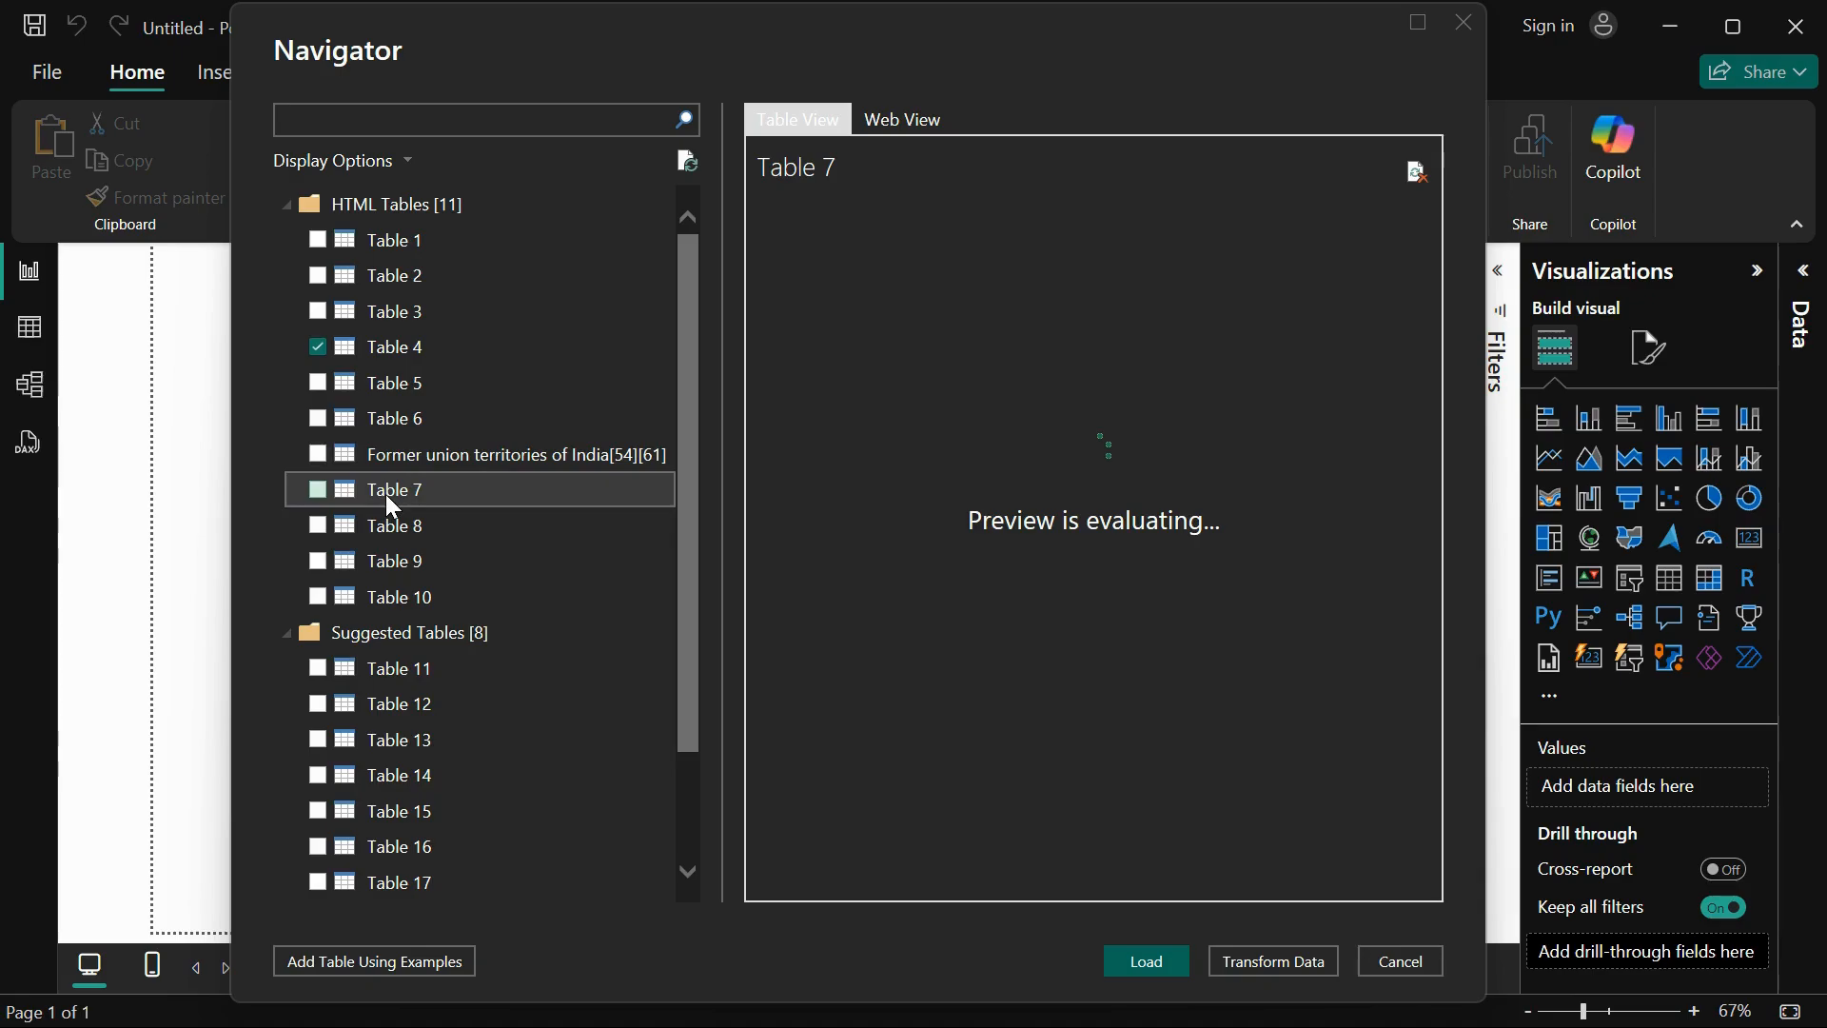
left_click(393, 525)
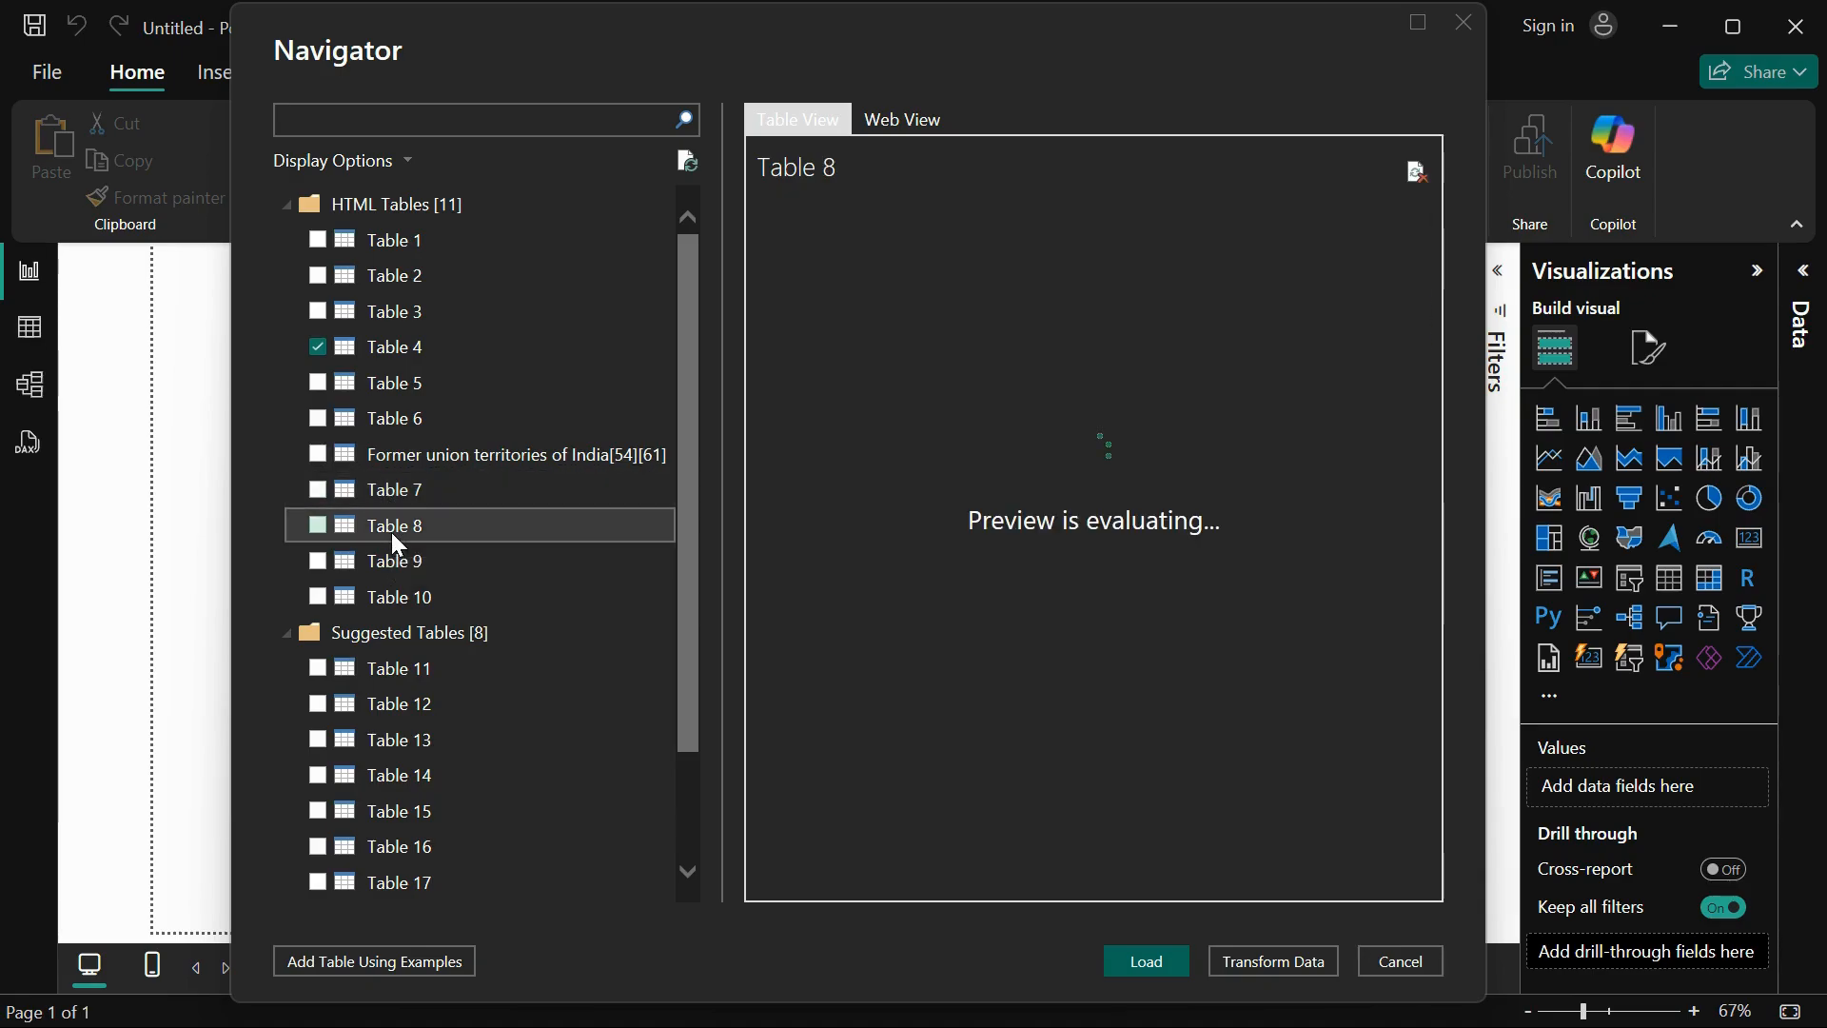
left_click(394, 346)
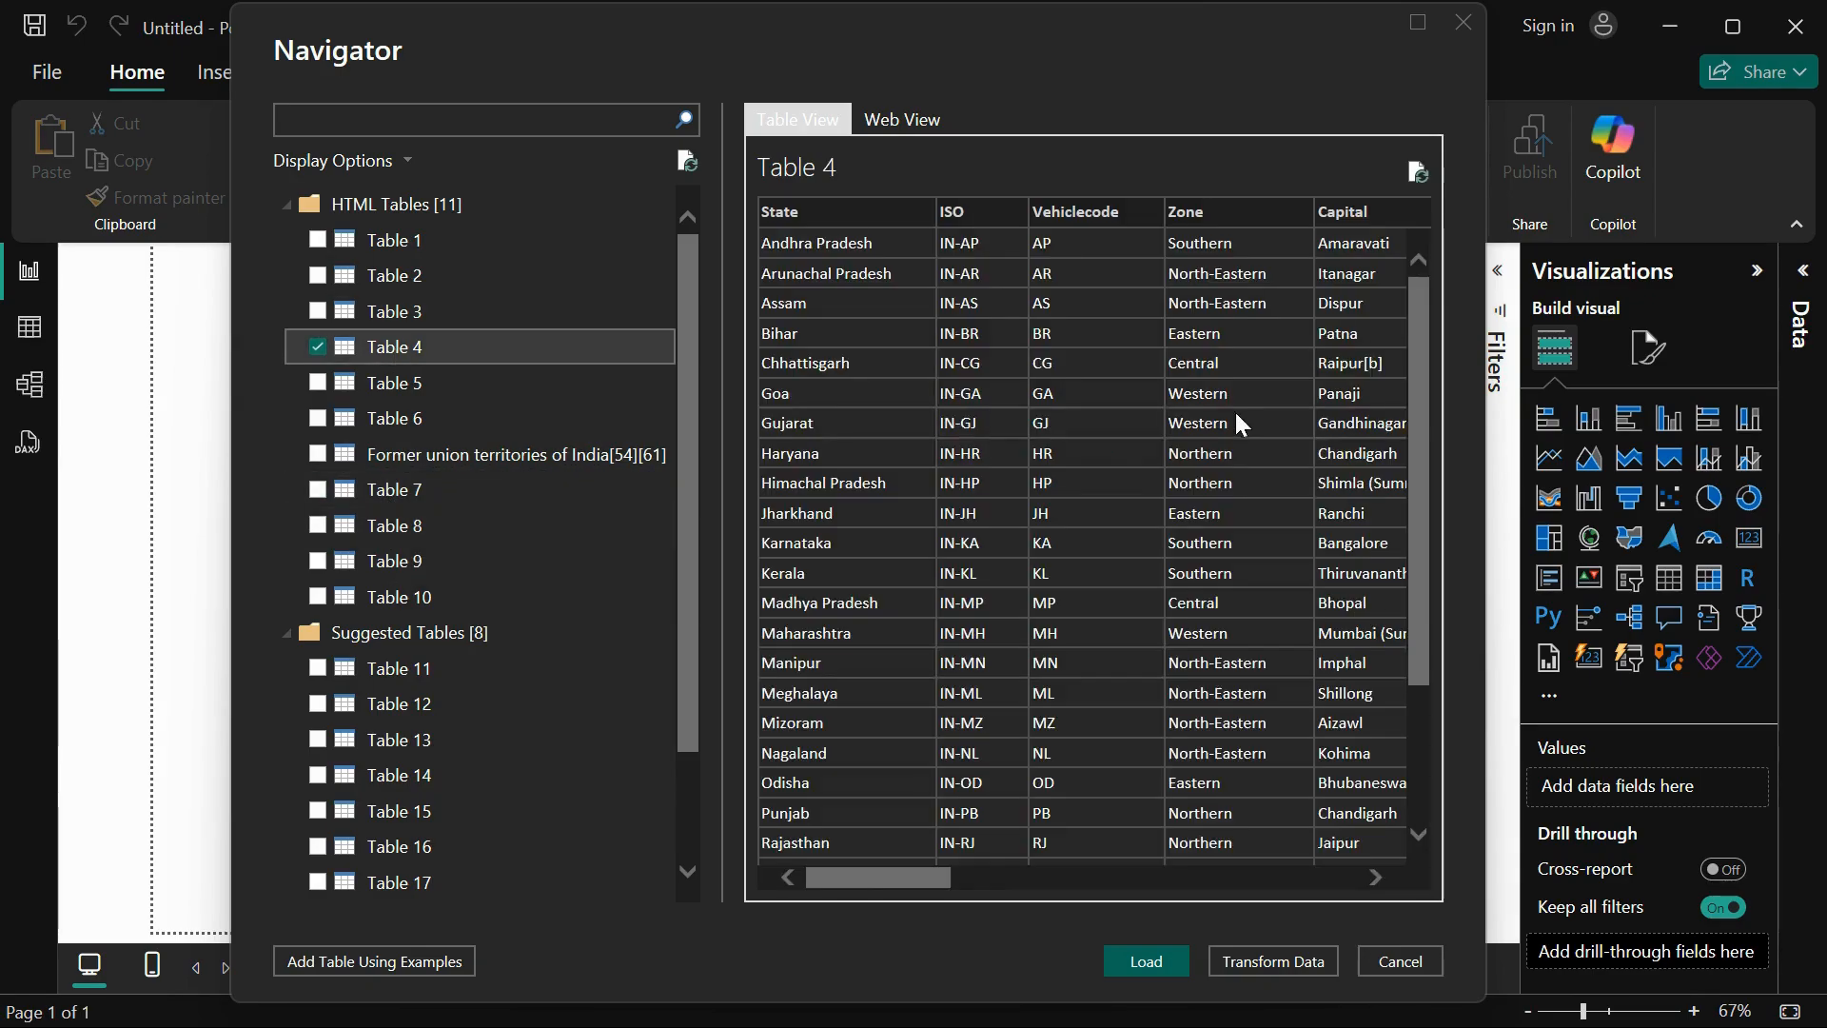
Step: Examine the columns of Table 4 from State through statehood, population and area to the official languages
scroll(1130, 478, "right", 10)
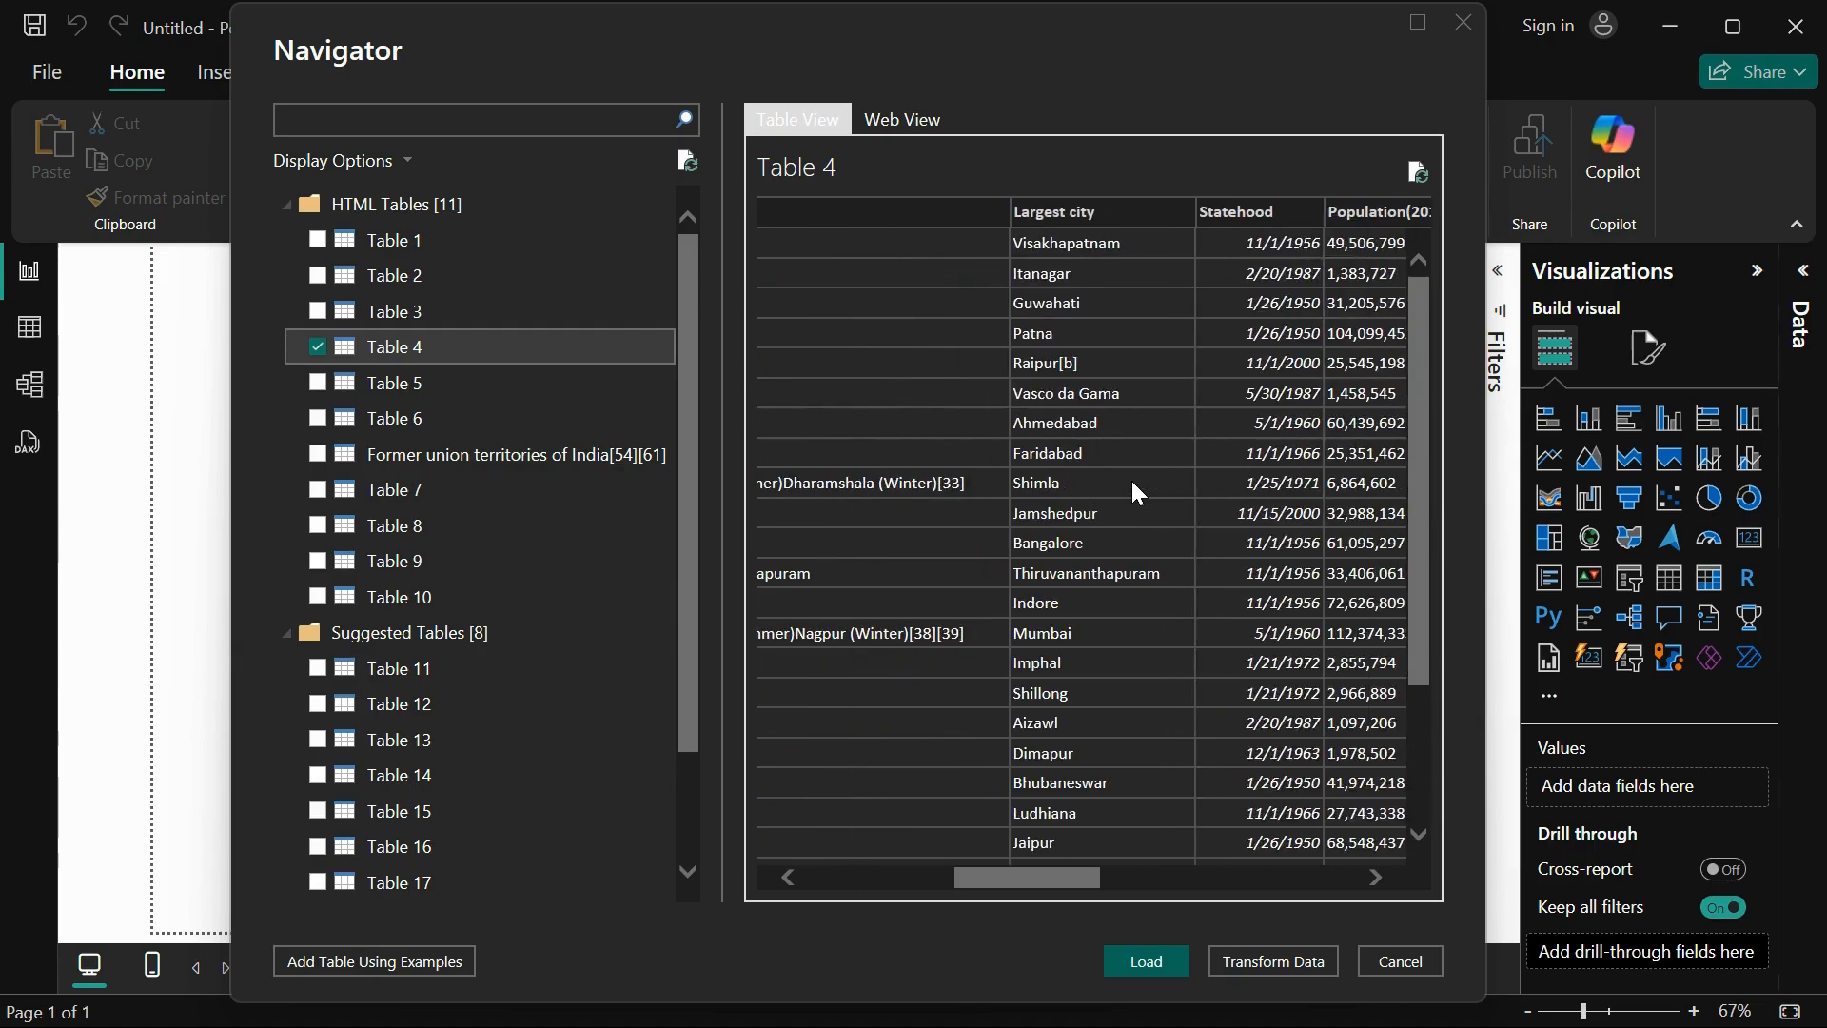
scroll(1130, 478, "right", 3)
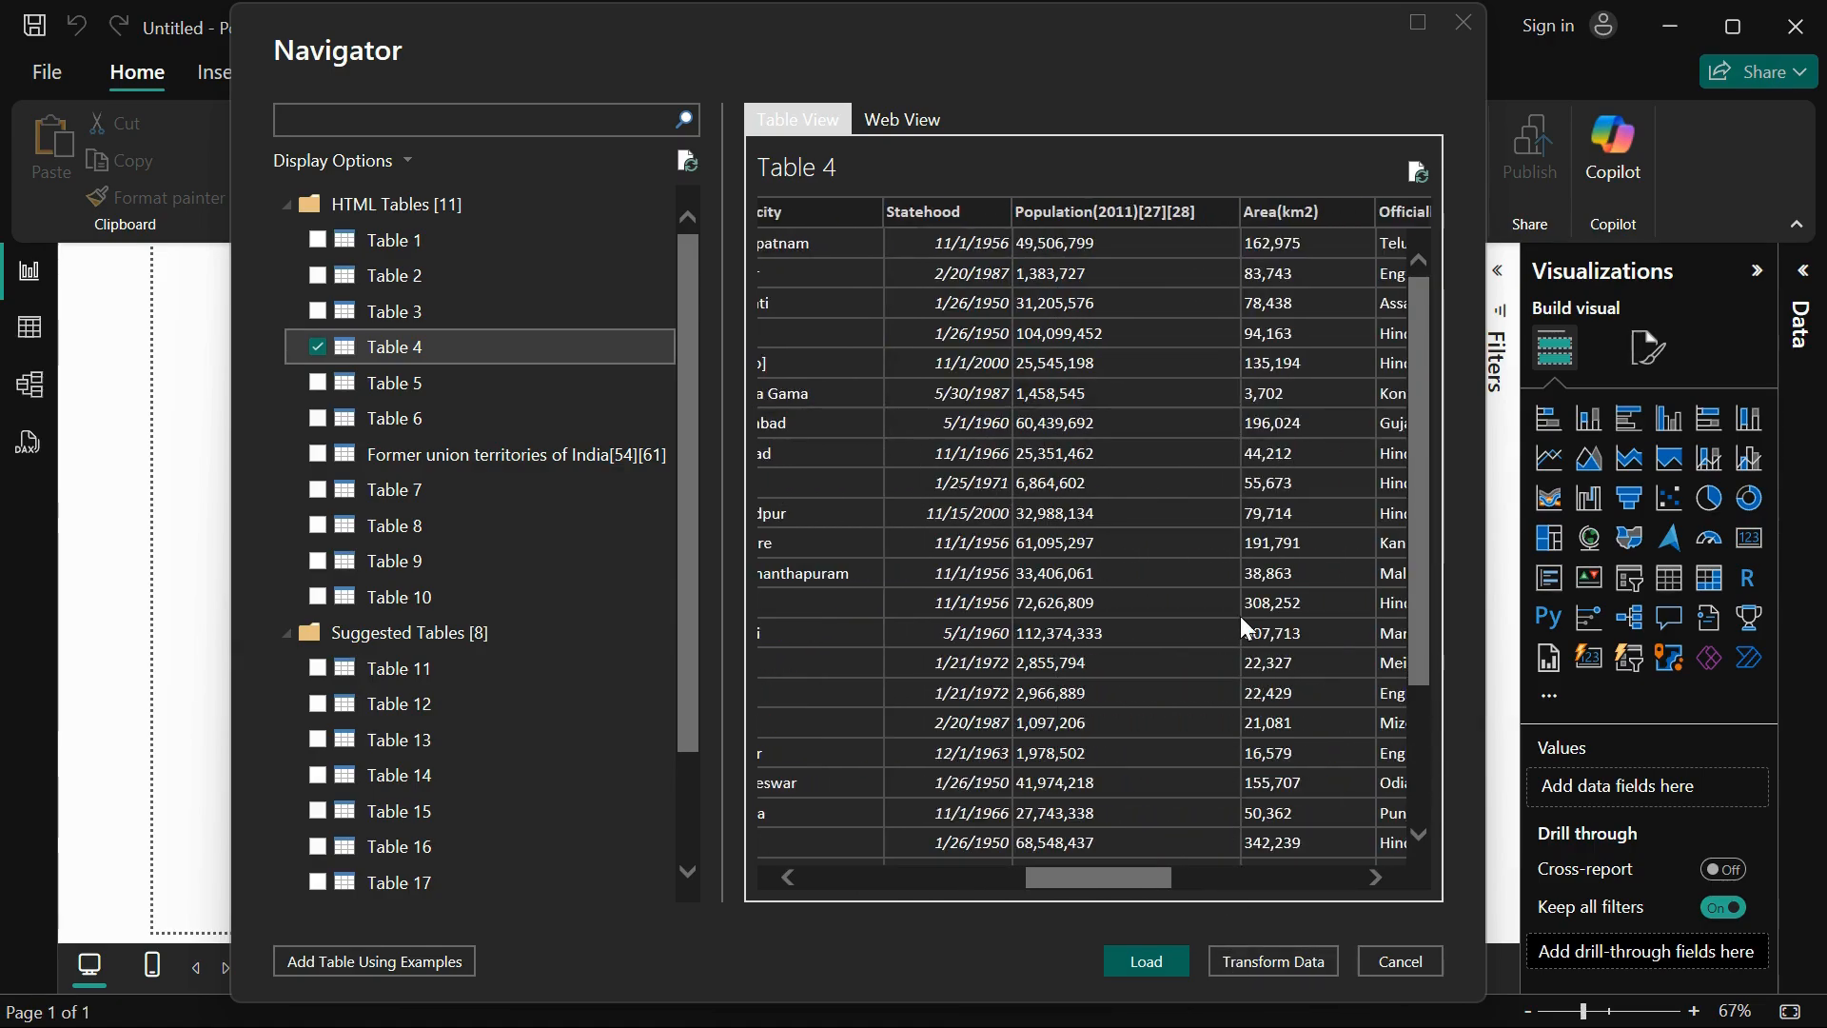
scroll(1241, 615, "right", 4)
scroll(1239, 613, "left", 5)
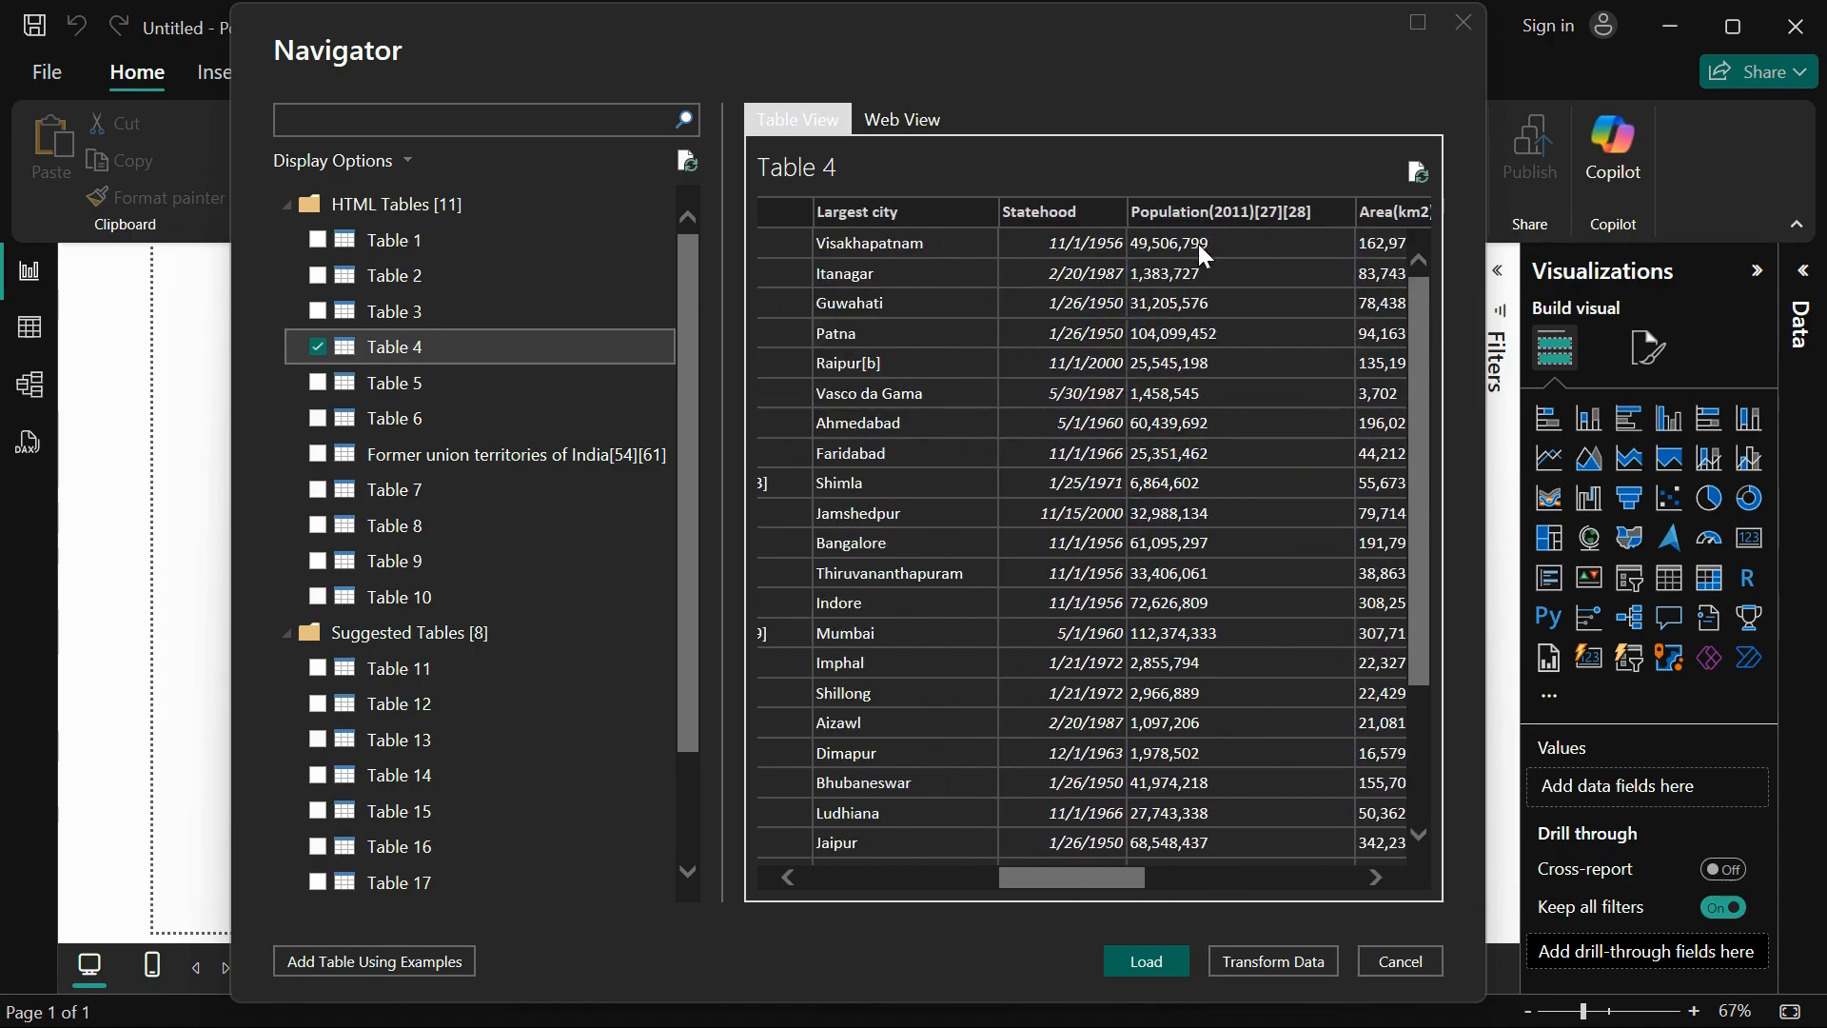
scroll(1176, 564, "right", 3)
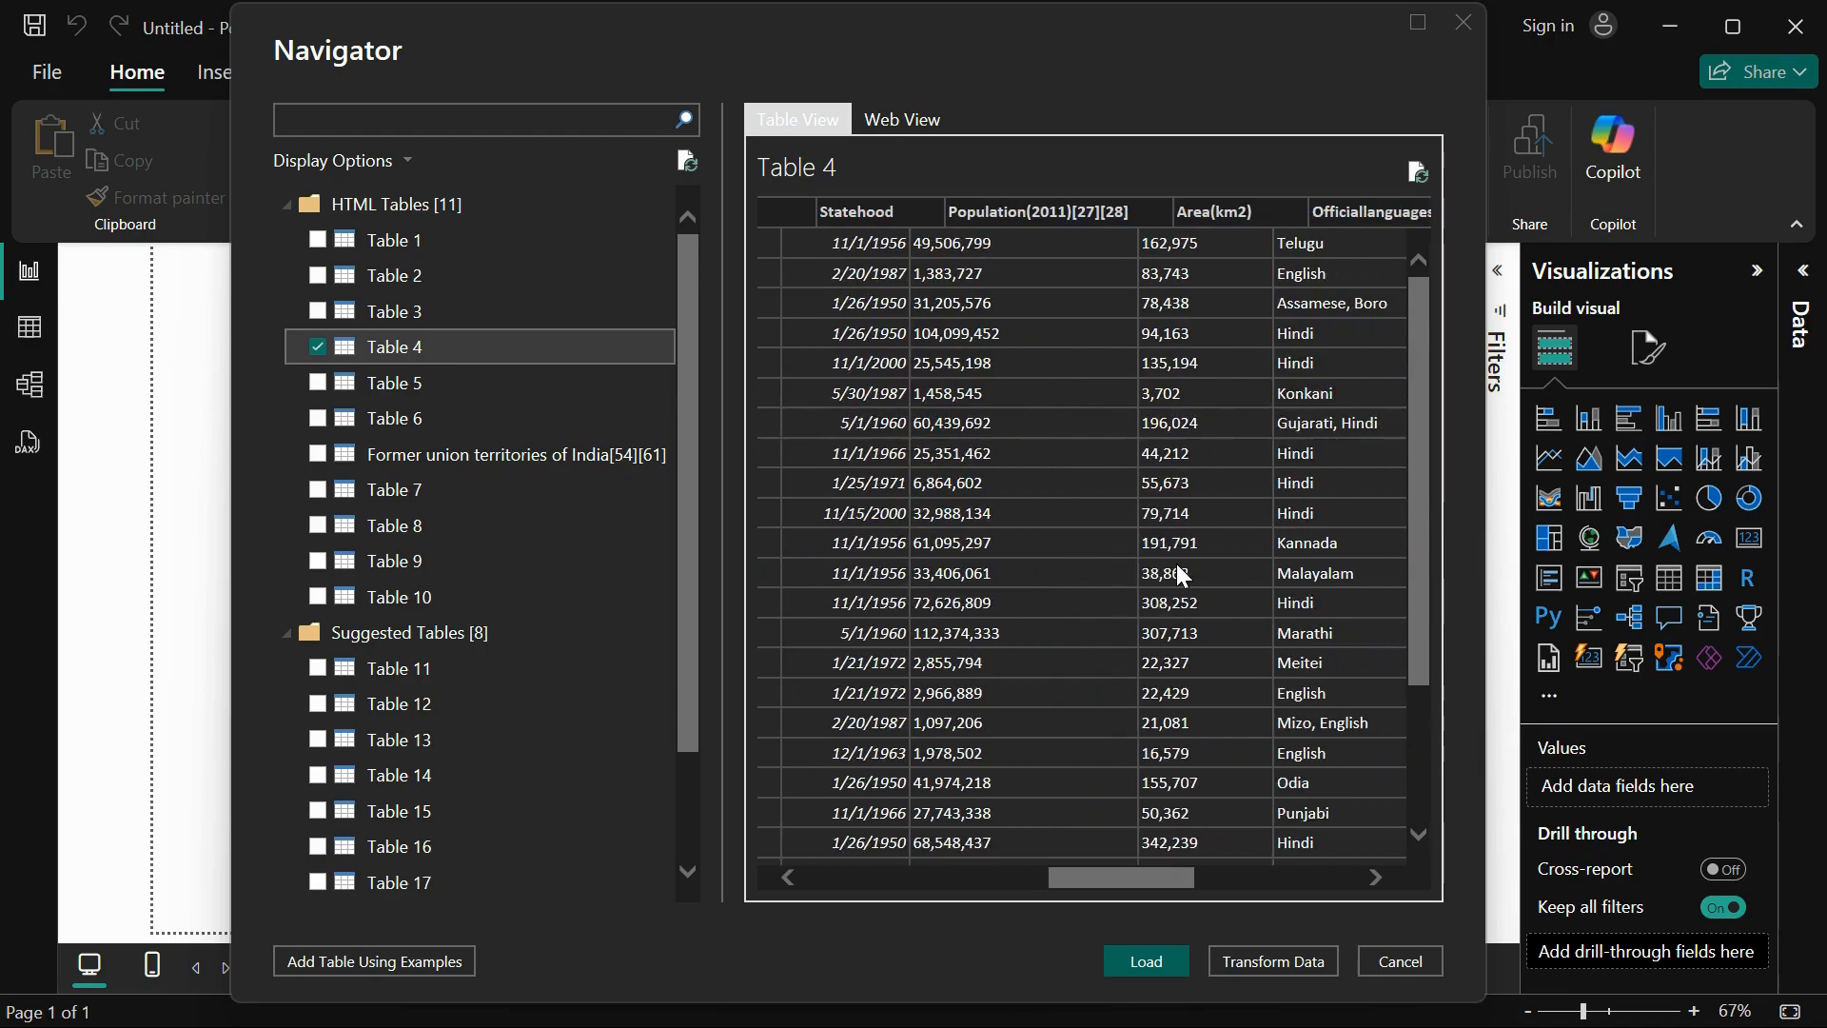
scroll(1185, 579, "right", 5)
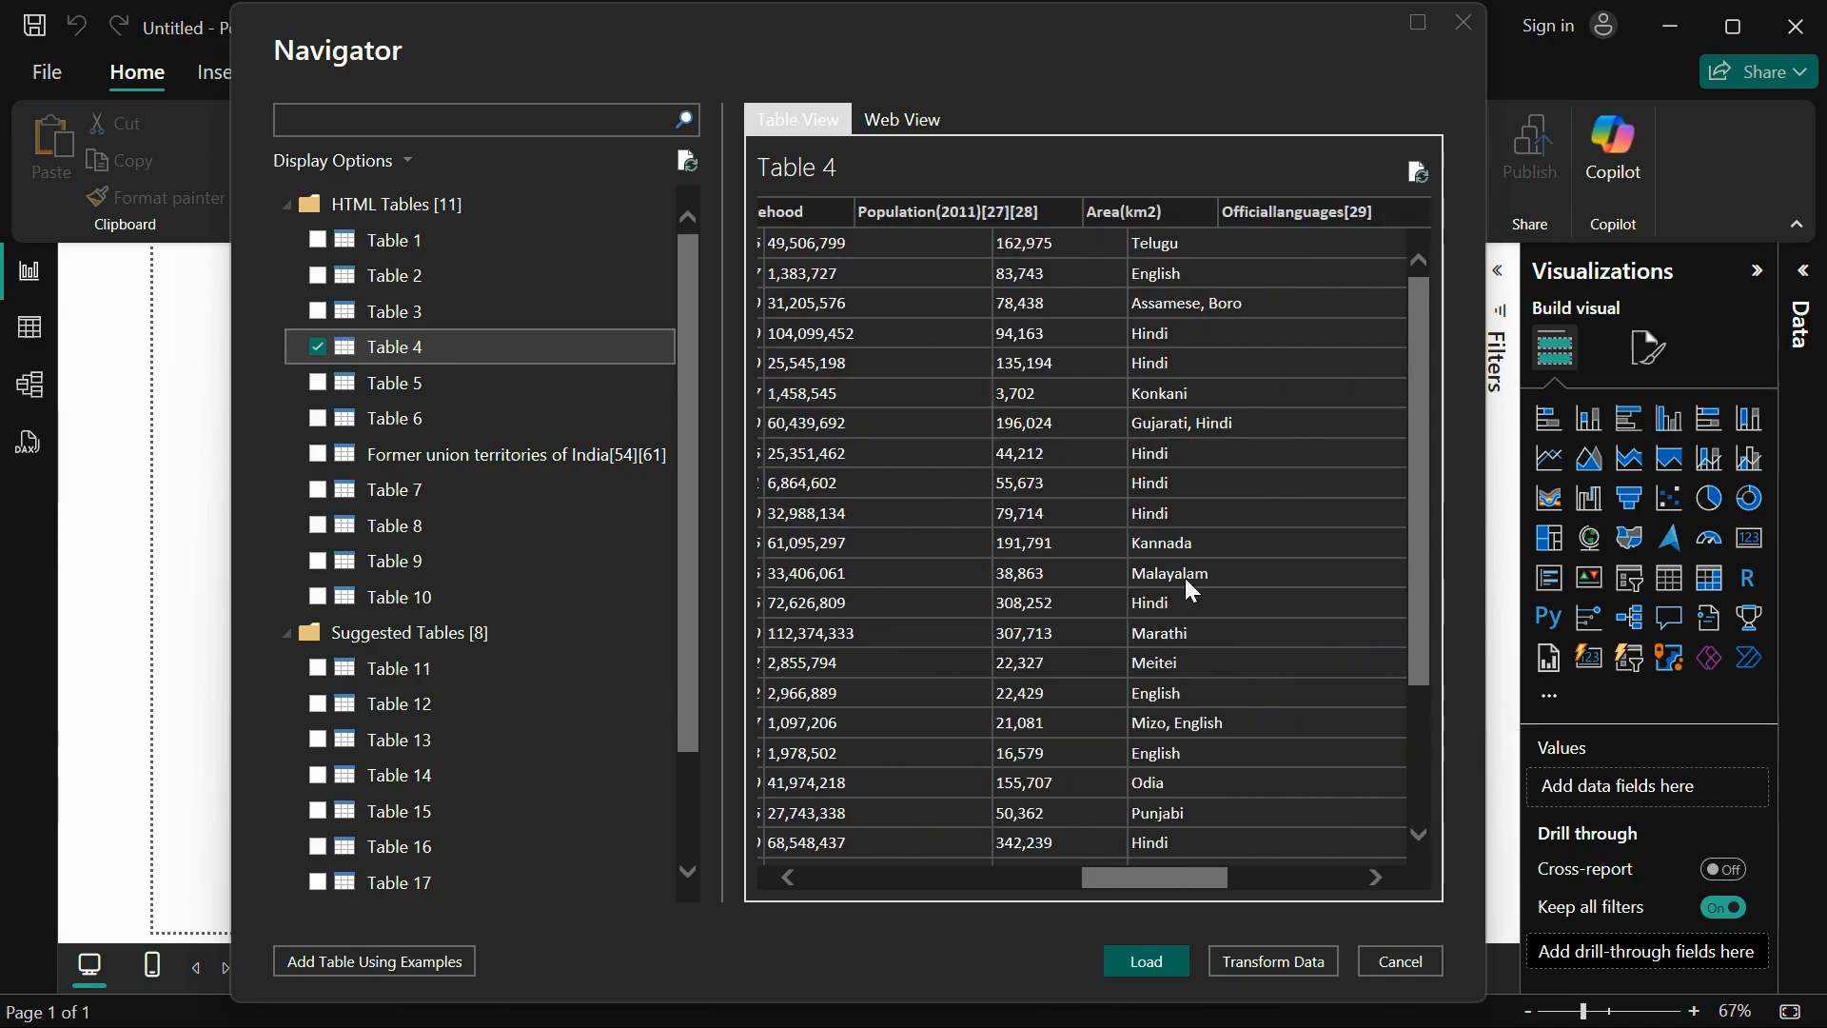
scroll(1184, 574, "left", 10)
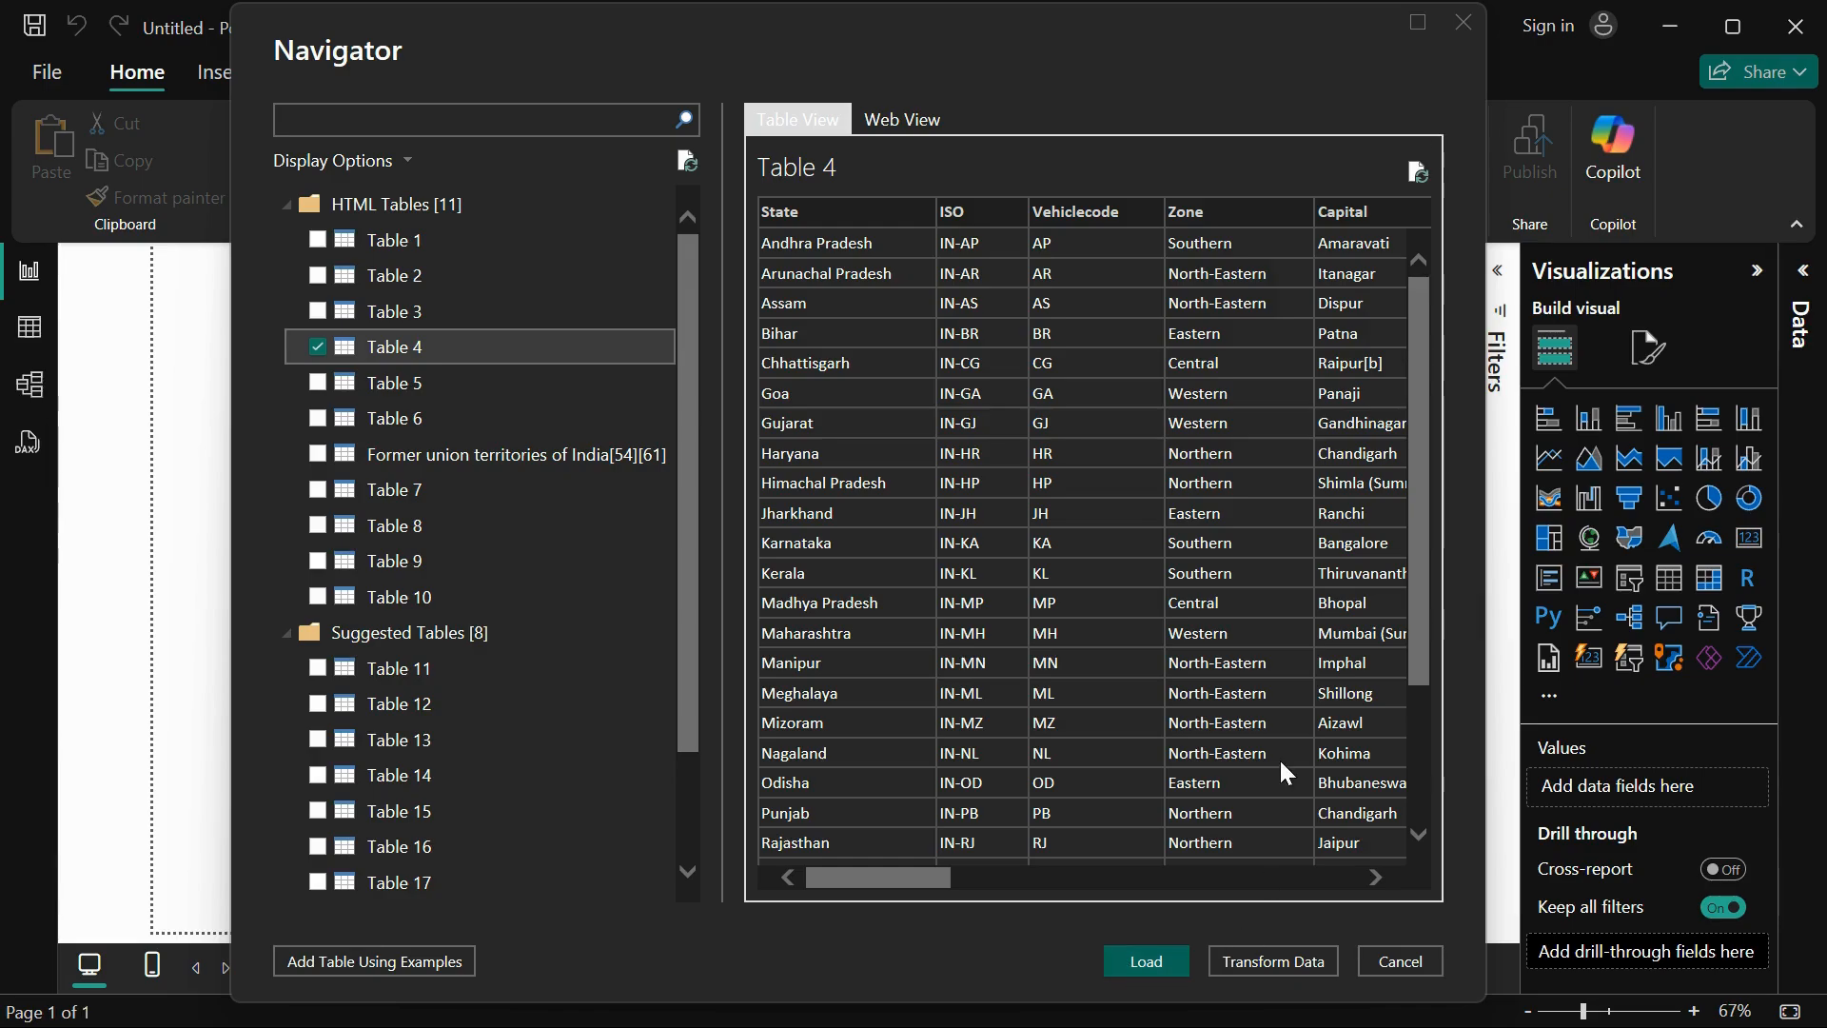
scroll(1281, 763, "right", 4)
scroll(1281, 762, "left", 4)
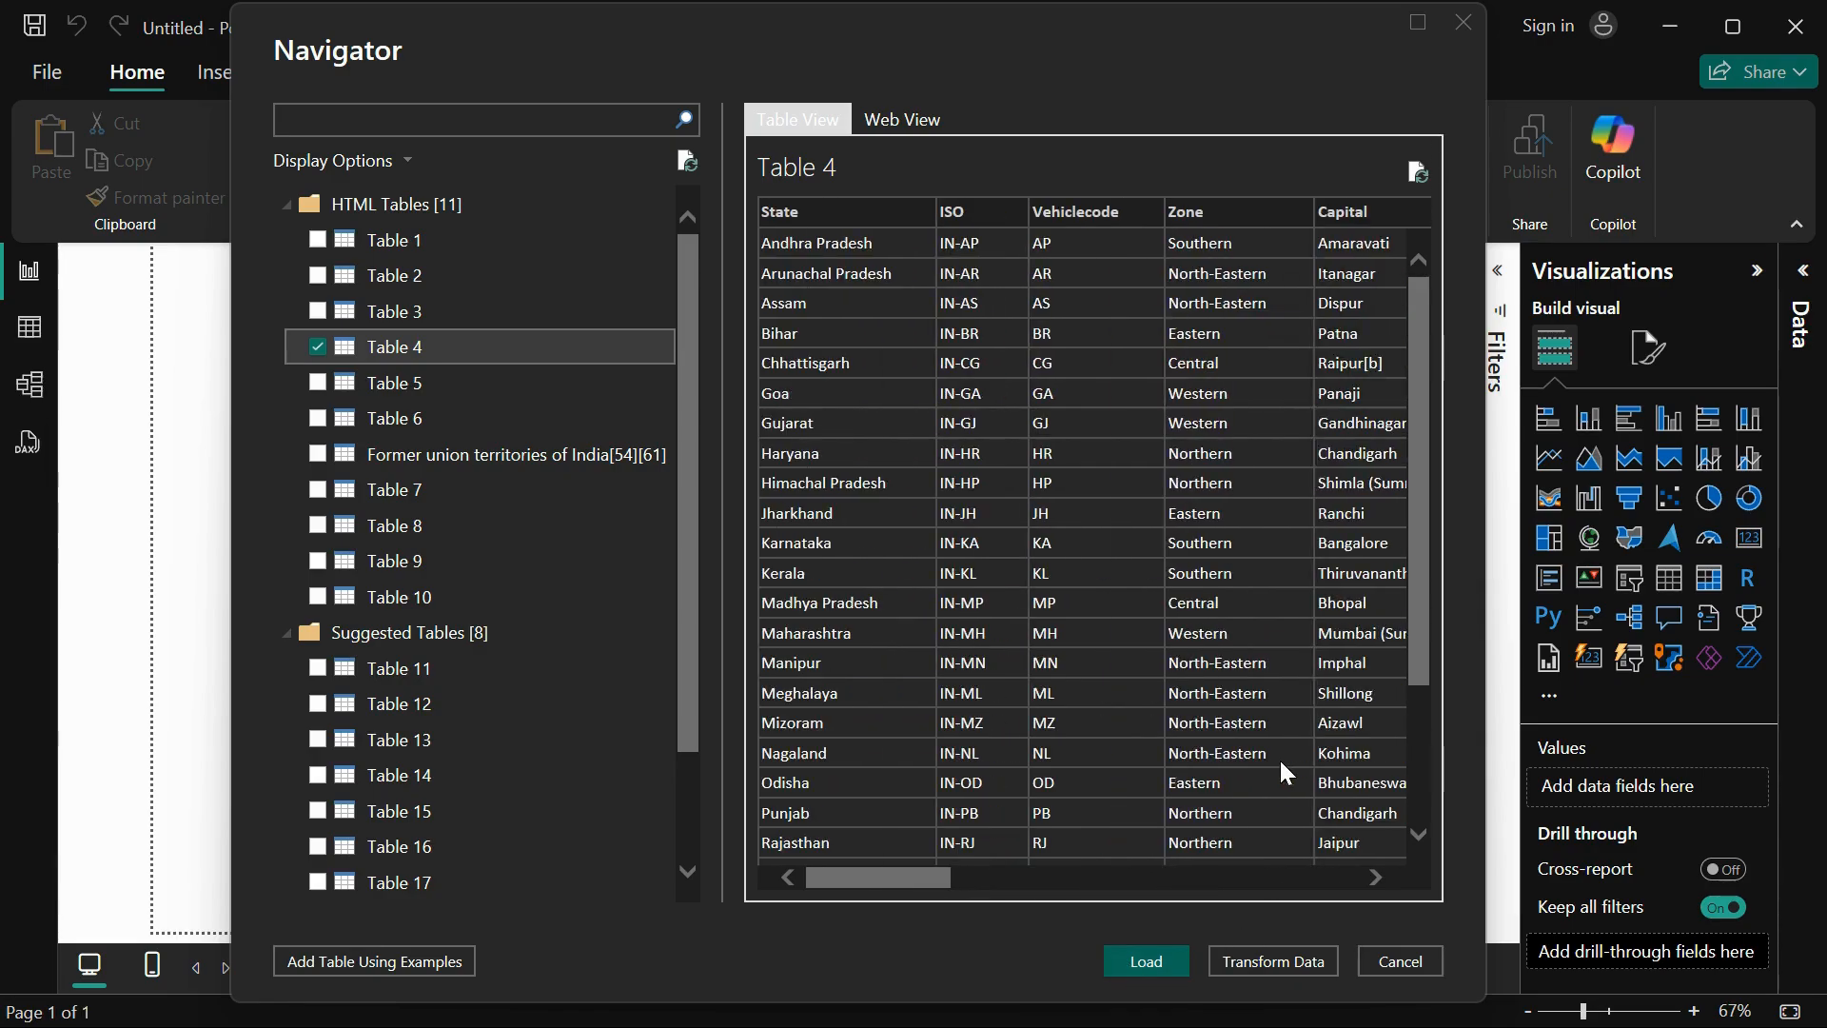
Step: Load the selected Table 4 into the report and expand its field list, widened to show the full field names
left_click(1146, 961)
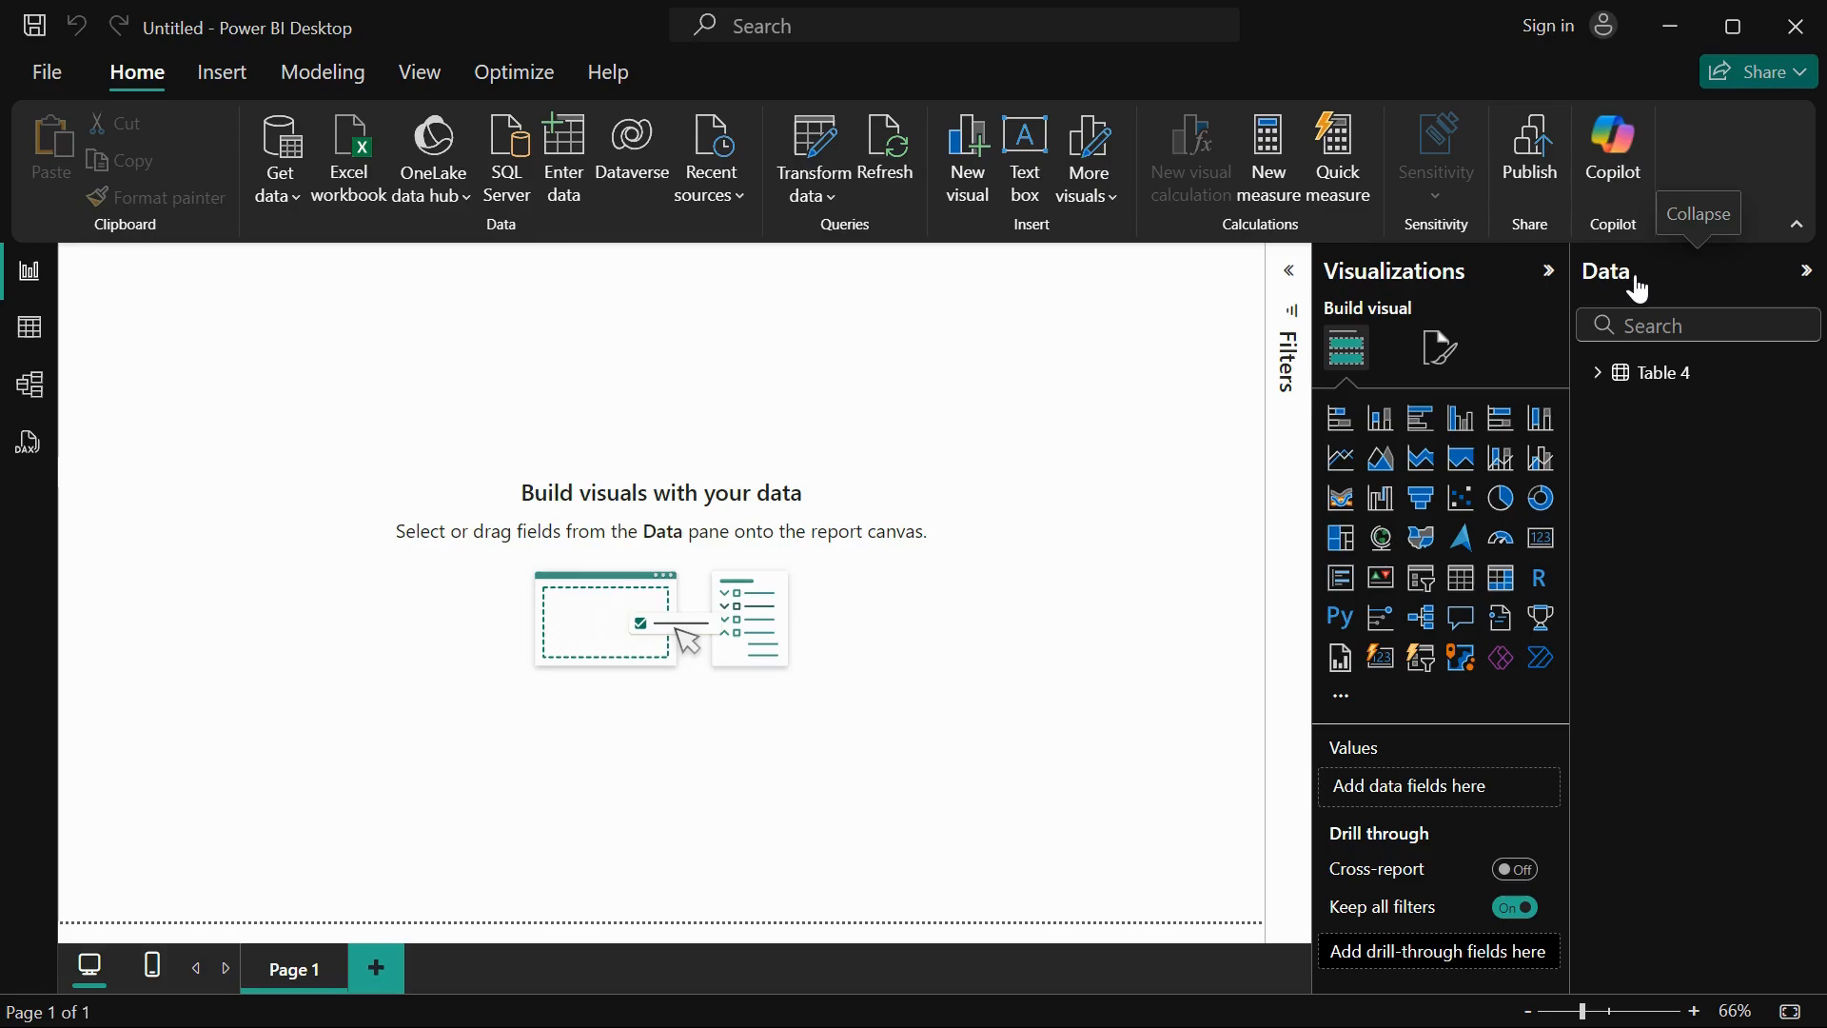
left_click(1601, 381)
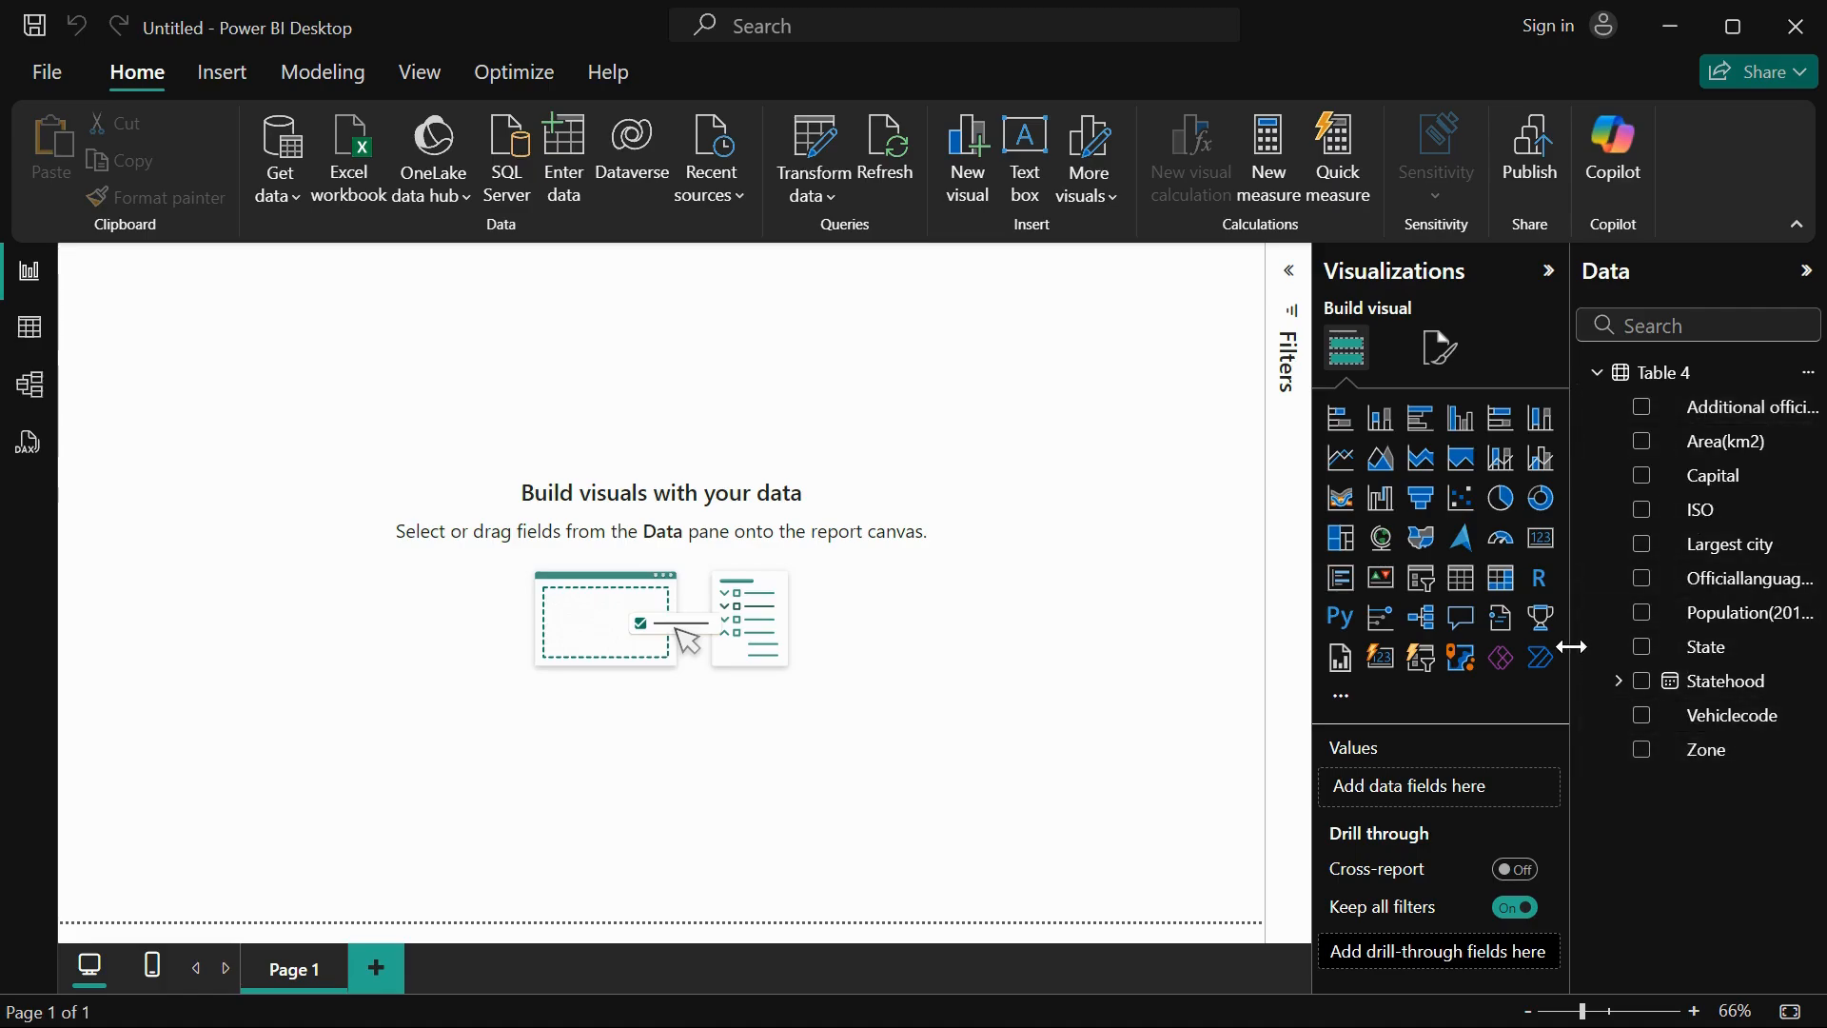
left_click_drag(1571, 648, 1445, 644)
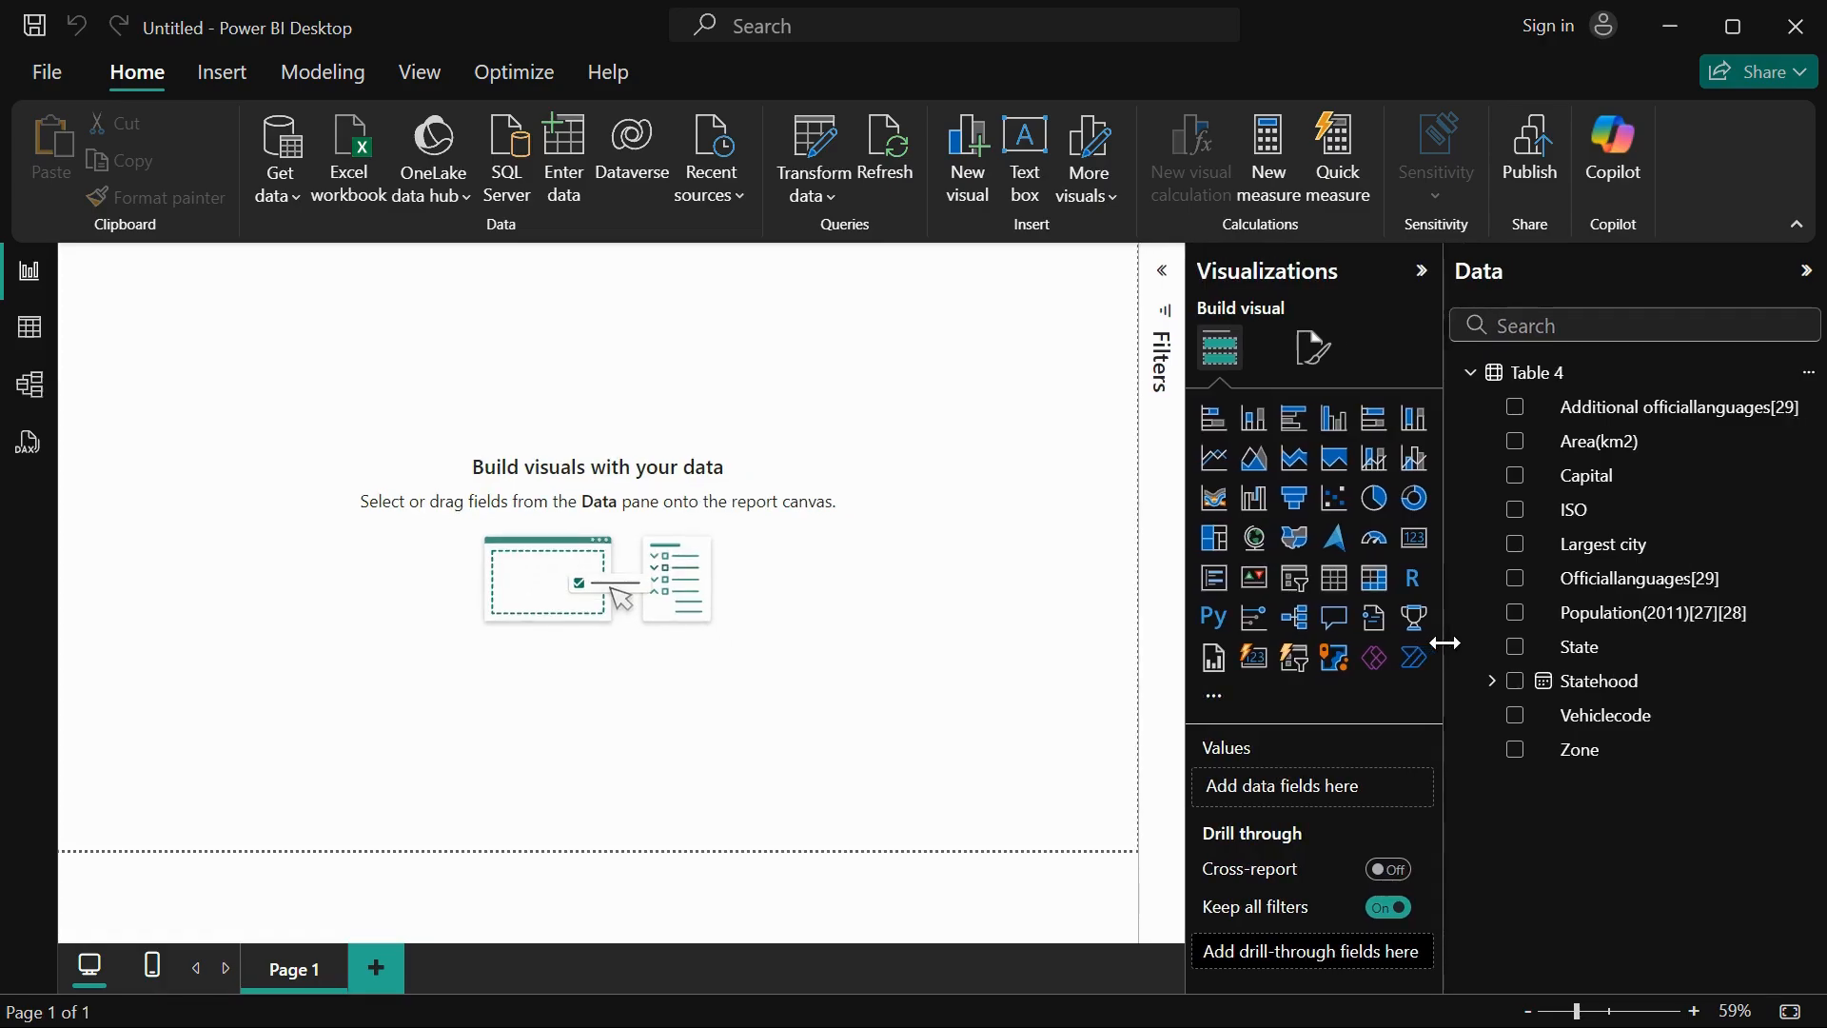